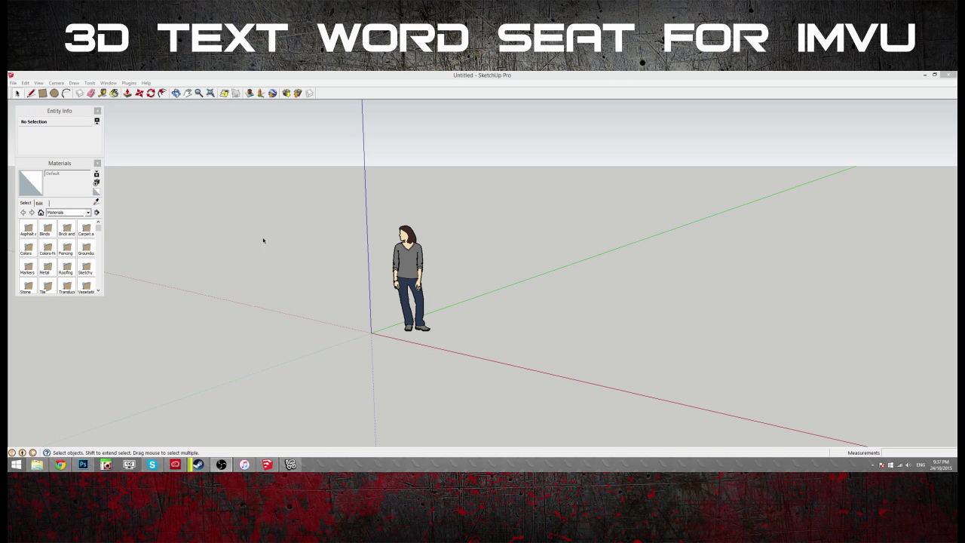
# Delete the default human figure standing at the origin
pyautogui.click(407, 262)
pyautogui.press('Delete')
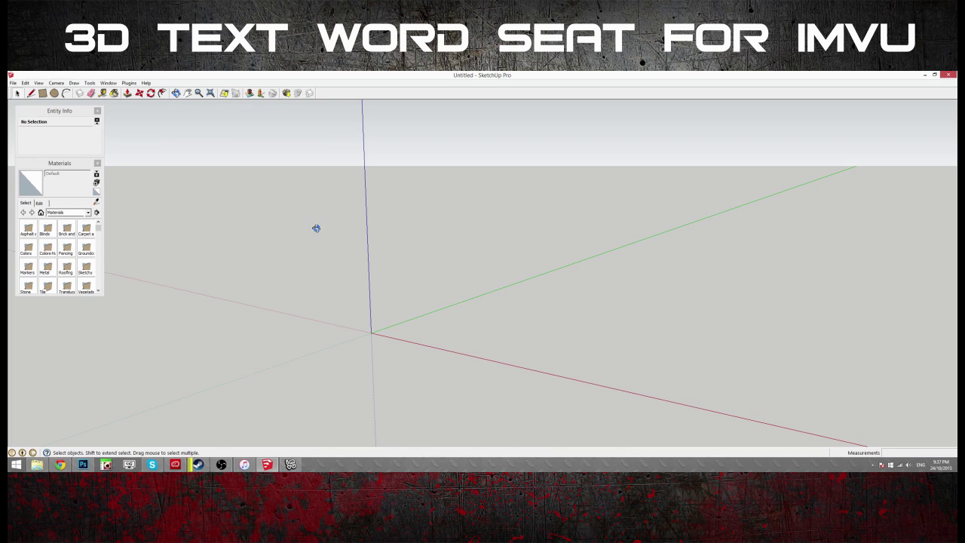
pyautogui.moveTo(316, 226); pyautogui.dragTo(226, 155, button='middle')
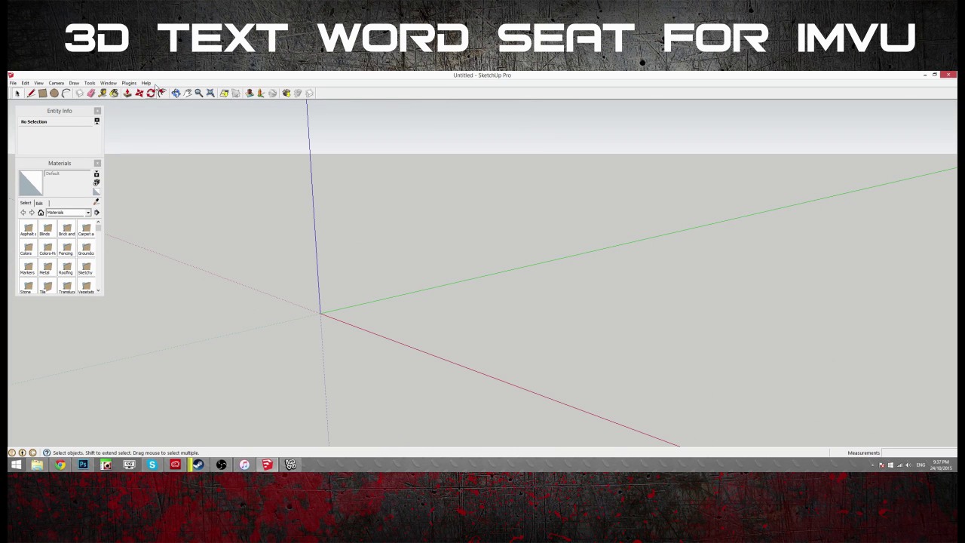
pyautogui.moveTo(354, 249); pyautogui.dragTo(447, 254)
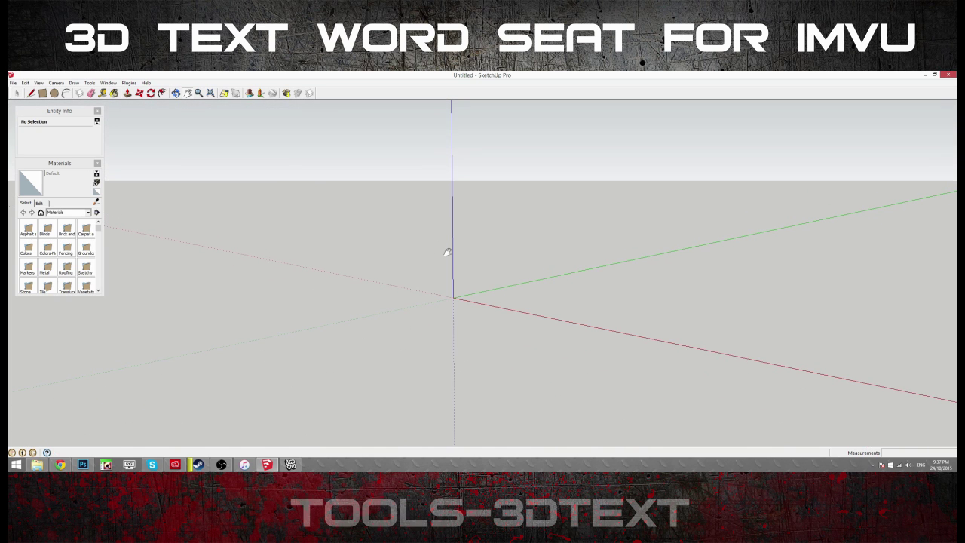
# Create filled, extruded 3D text reading SCARY in a rough hand-drawn font and place it flat near the origin
pyautogui.click(87, 83)
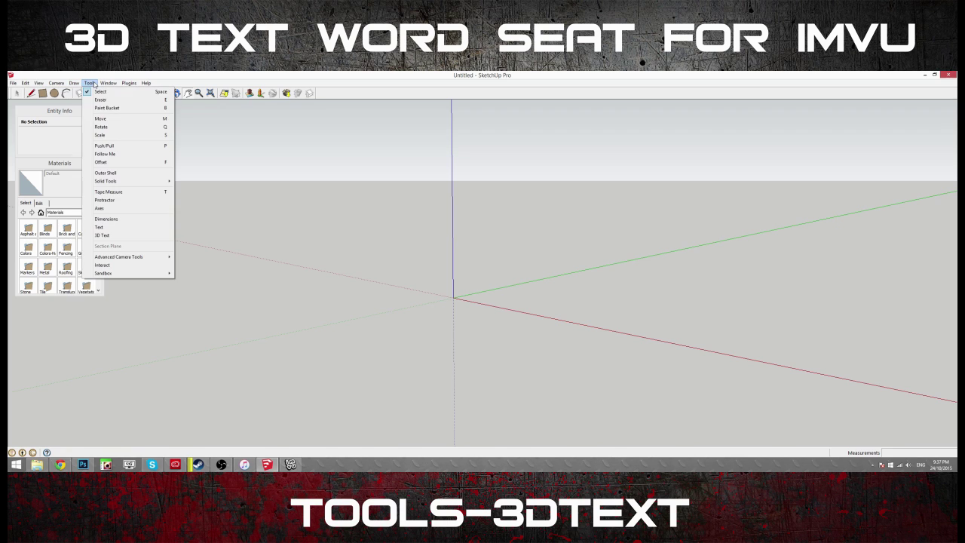
pyautogui.click(106, 235)
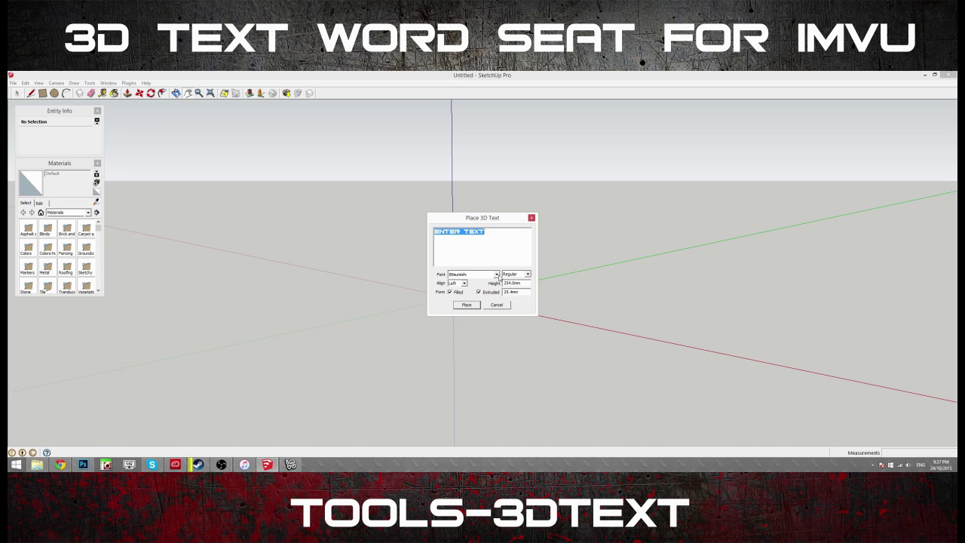
pyautogui.scroll(-7, 601, 299)
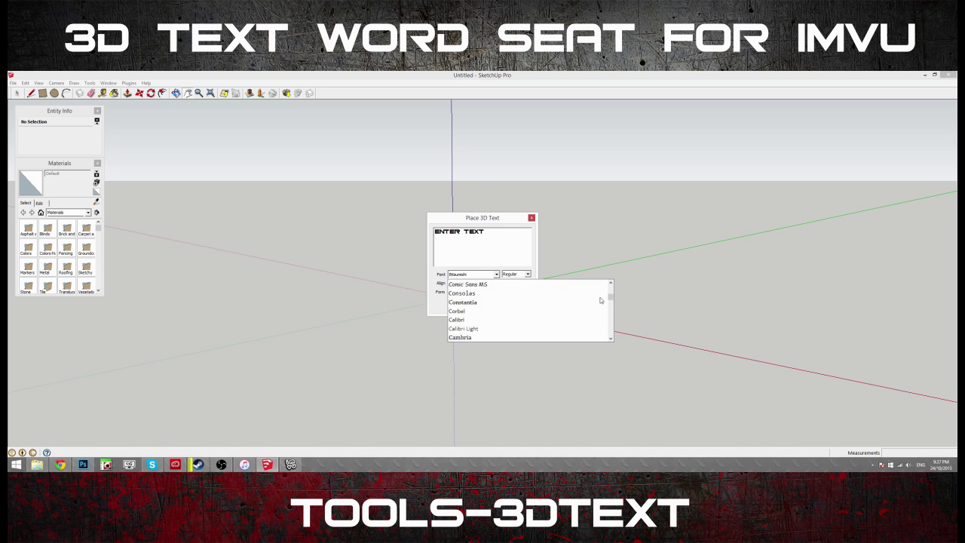
pyautogui.scroll(-15, 599, 303)
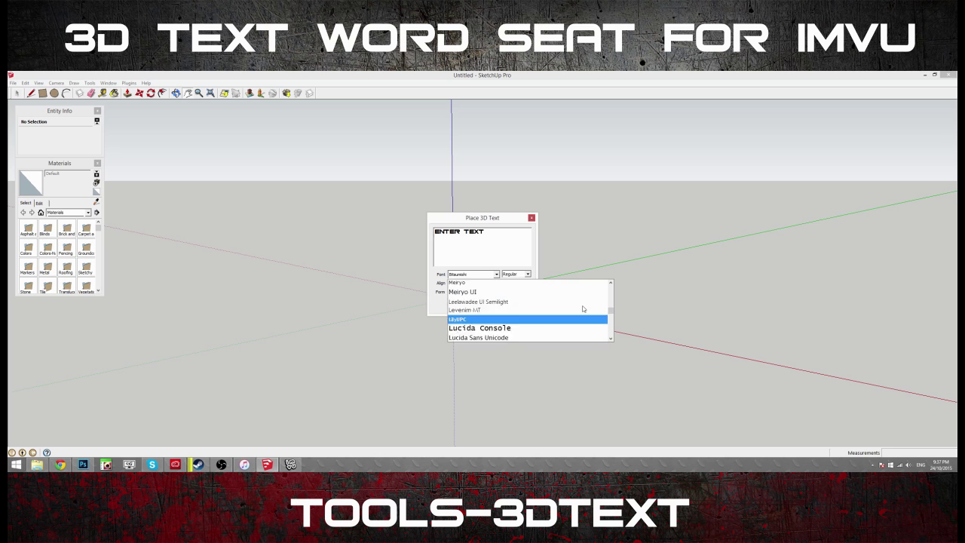
pyautogui.scroll(-12, 583, 308)
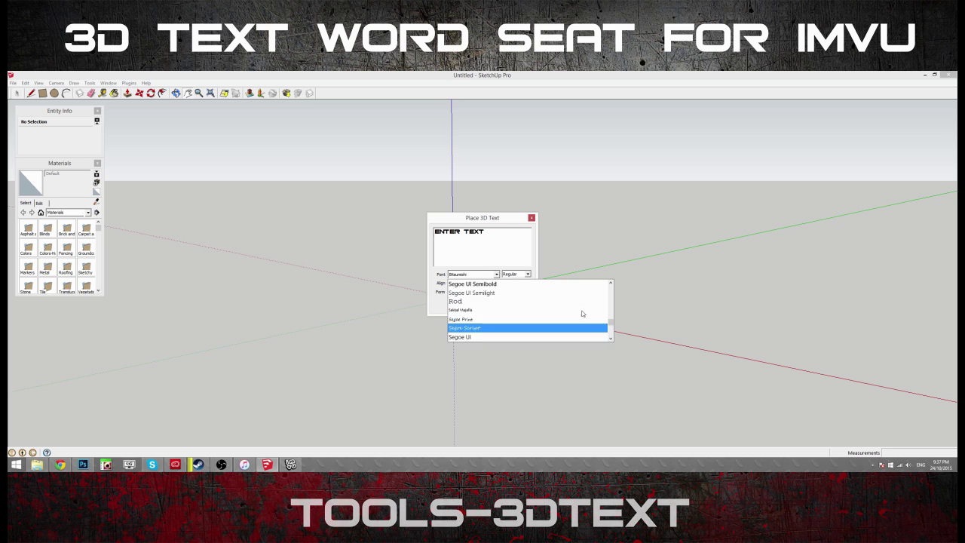
pyautogui.scroll(6, 582, 312)
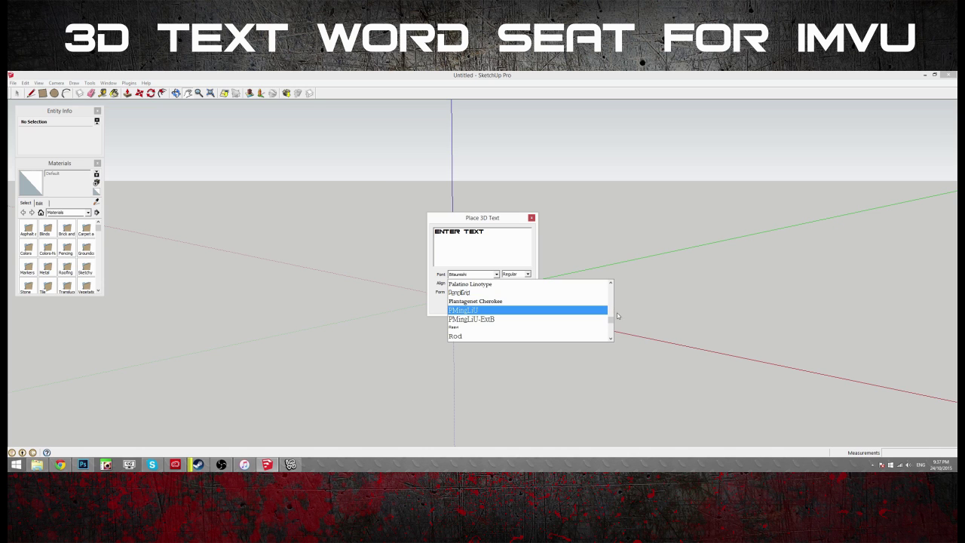
pyautogui.moveTo(611, 320)
pyautogui.mouseDown()
pyautogui.moveTo(615, 304)
pyautogui.moveTo(611, 321)
pyautogui.mouseUp()
pyautogui.click(565, 309)
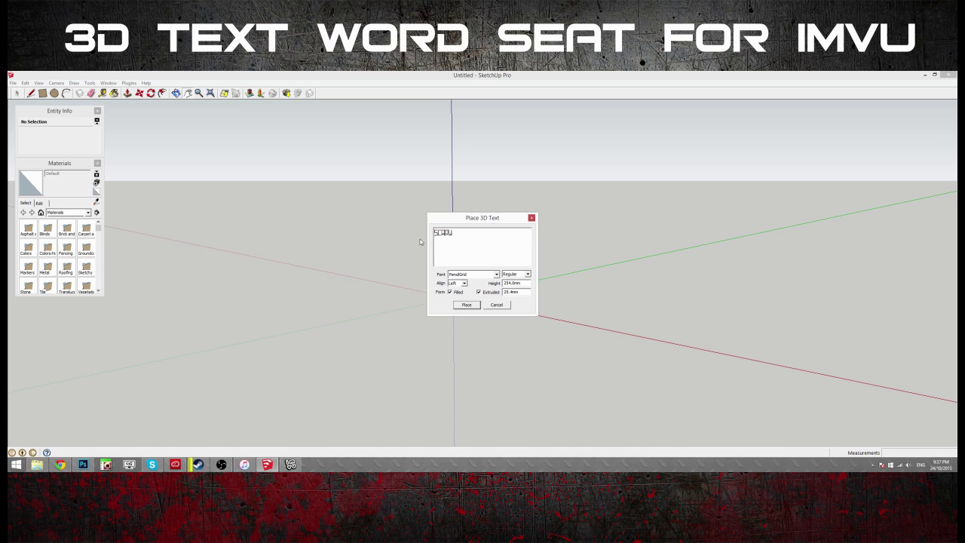
pyautogui.click(461, 306)
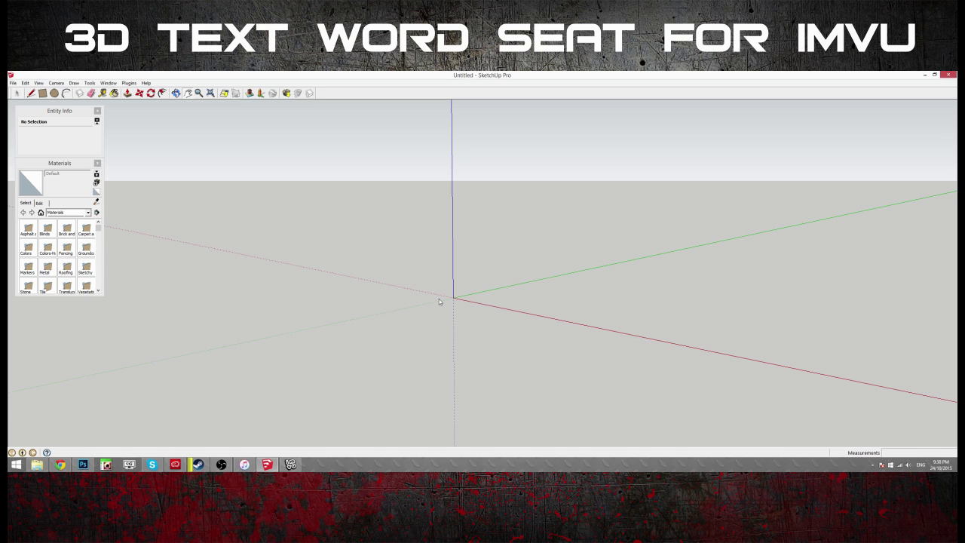
pyautogui.click(440, 297)
# Rotate the SCARY text about the red axis so it stands upright on the ground
pyautogui.moveTo(440, 297); pyautogui.dragTo(437, 338, button='middle')
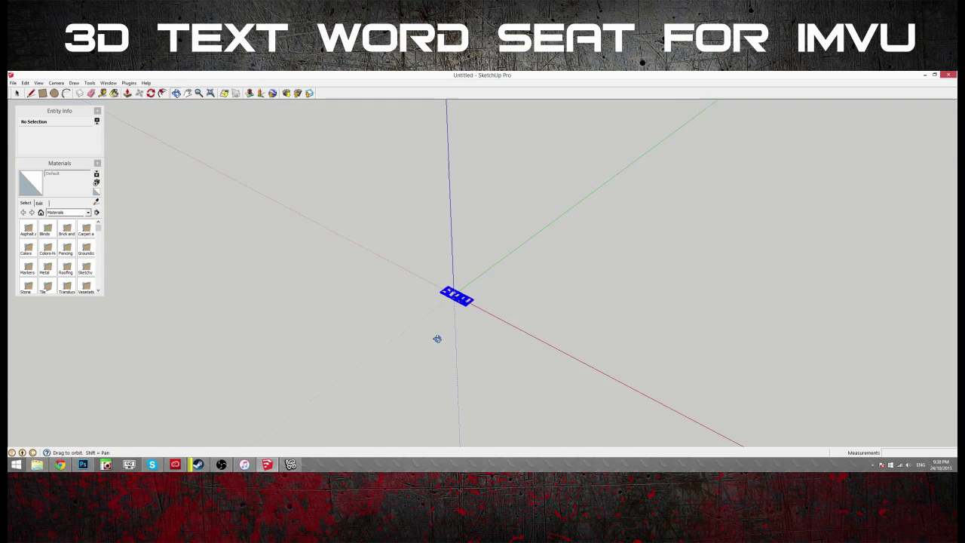
pyautogui.scroll(3, 428, 267)
pyautogui.scroll(2, 428, 266)
pyautogui.scroll(3, 579, 410)
pyautogui.moveTo(579, 409); pyautogui.dragTo(450, 223, button='middle')
pyautogui.press('q')
pyautogui.click(449, 224)
pyautogui.click(463, 224)
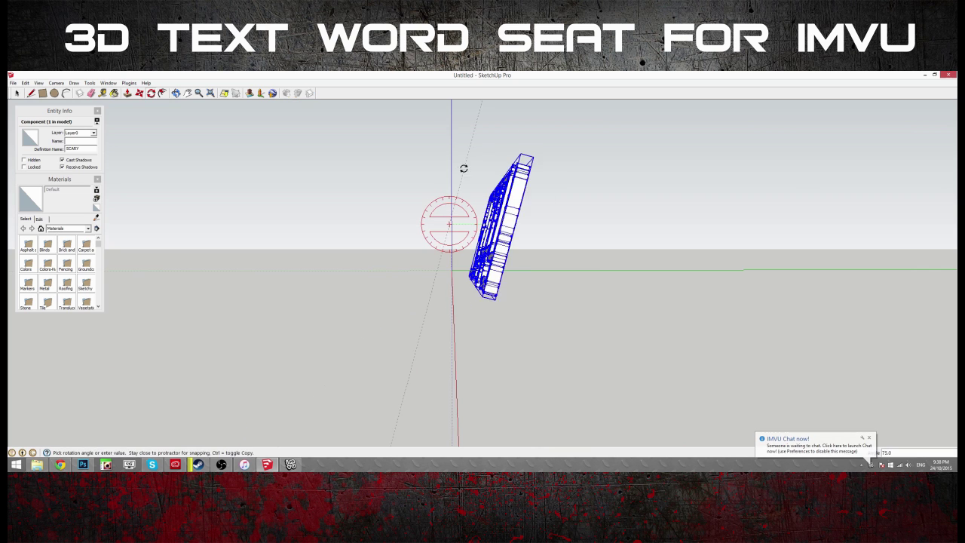
# Scale the SCARY text along its depth to turn the thin letters into thick blocks
pyautogui.moveTo(607, 279); pyautogui.dragTo(586, 223, button='middle')
pyautogui.press('s')
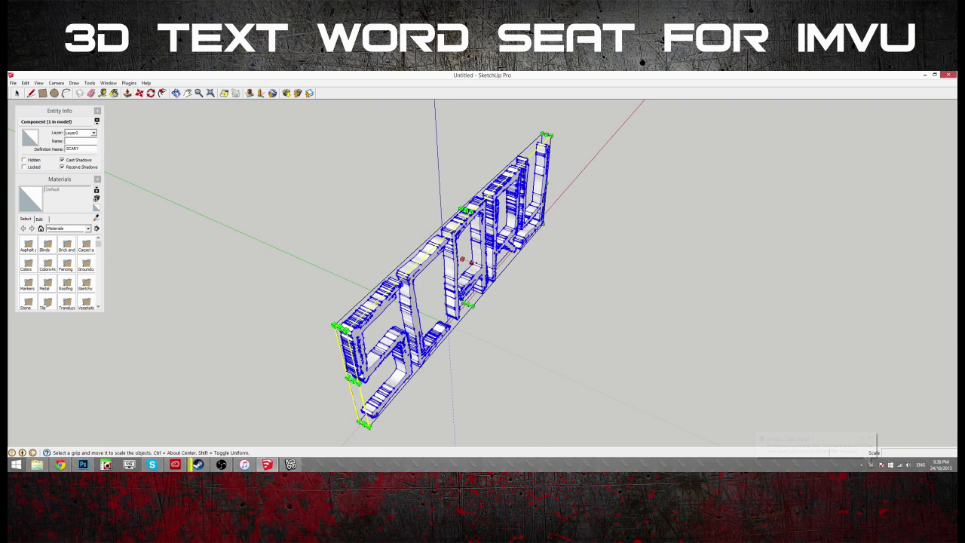
pyautogui.moveTo(514, 276); pyautogui.dragTo(386, 279, button='middle')
pyautogui.scroll(5, 389, 301)
pyautogui.scroll(-5, 384, 260)
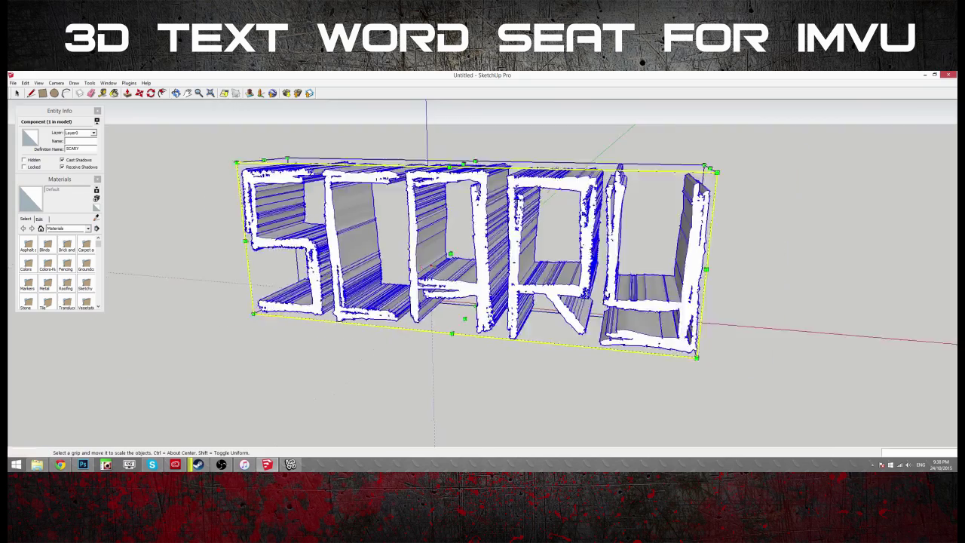
pyautogui.moveTo(383, 215)
pyautogui.mouseDown(button='middle')
pyautogui.moveTo(409, 227)
pyautogui.moveTo(444, 226)
pyautogui.moveTo(364, 191)
pyautogui.moveTo(383, 207)
pyautogui.mouseUp(button='middle')
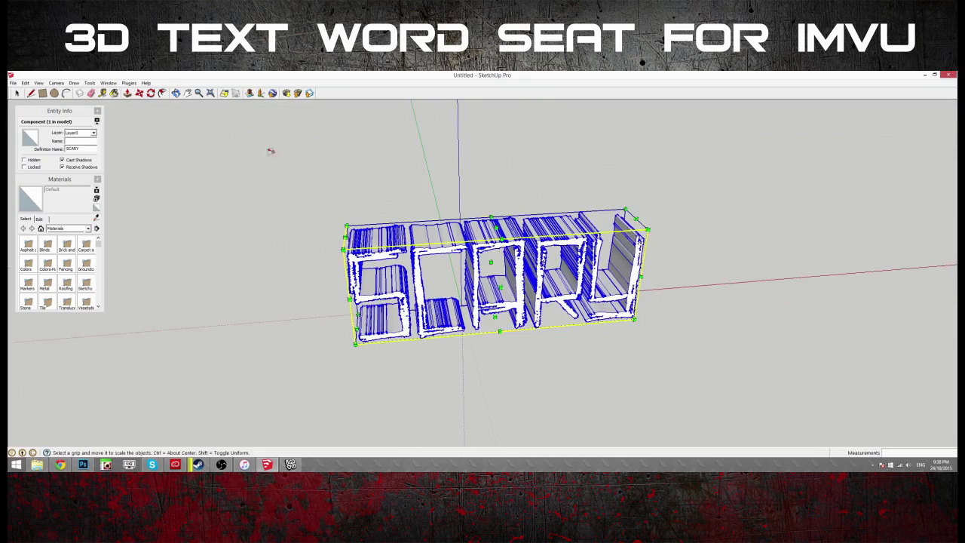
pyautogui.scroll(2, 339, 190)
pyautogui.moveTo(506, 226); pyautogui.dragTo(492, 241, button='middle')
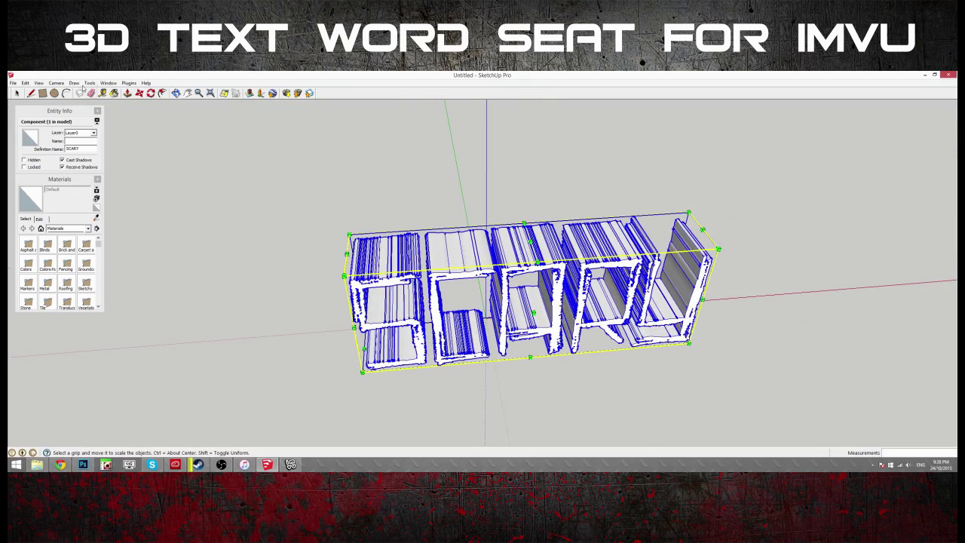
pyautogui.click(76, 83)
pyautogui.moveTo(89, 83)
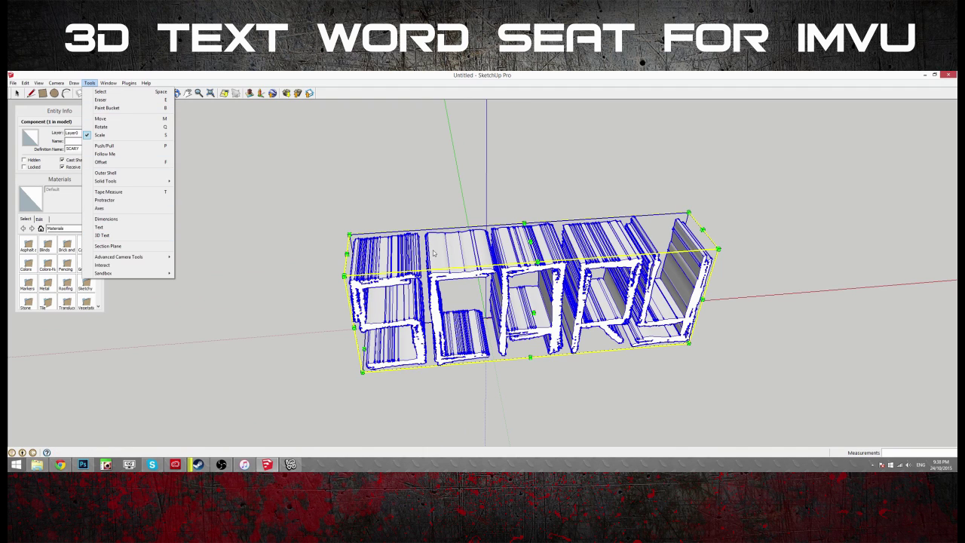
pyautogui.click(176, 74)
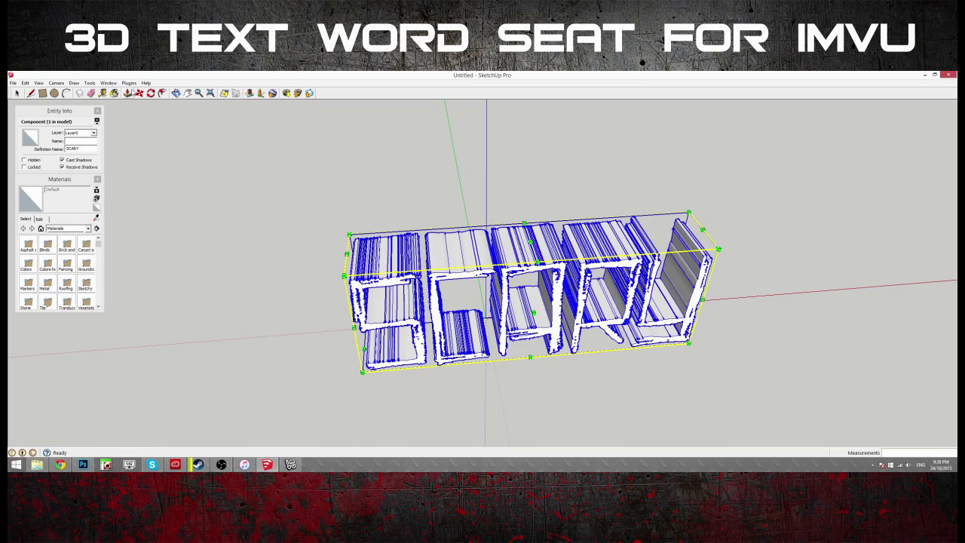
# Move the SCARY text along the red axis so it is centred on the origin
pyautogui.click(139, 93)
pyautogui.moveTo(584, 252); pyautogui.dragTo(515, 240, button='middle')
pyautogui.moveTo(554, 379); pyautogui.dragTo(521, 370)
pyautogui.moveTo(513, 249); pyautogui.dragTo(530, 185, button='middle')
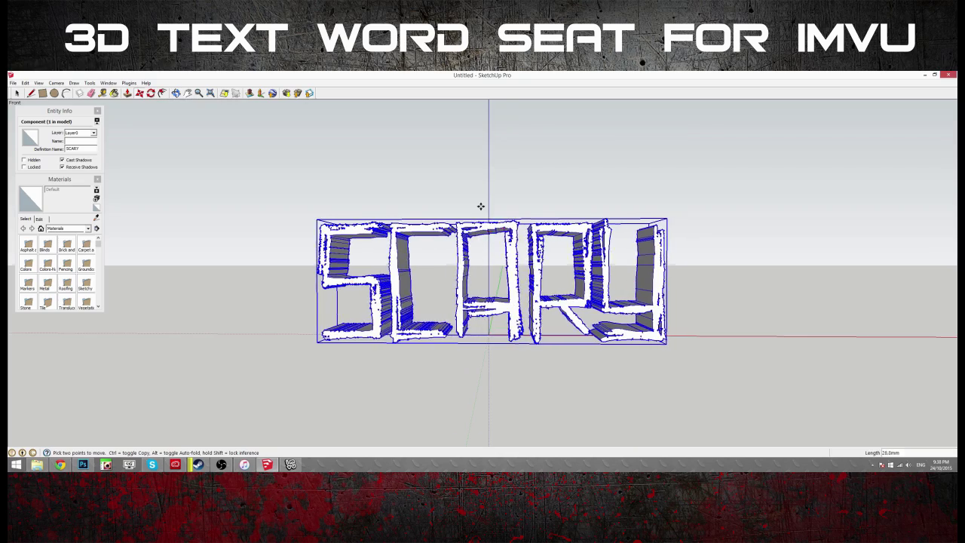
# Examine the placement and depth of the SCARY text from several angles
pyautogui.moveTo(480, 207); pyautogui.dragTo(582, 234, button='middle')
pyautogui.scroll(-5, 576, 268)
pyautogui.scroll(2, 615, 243)
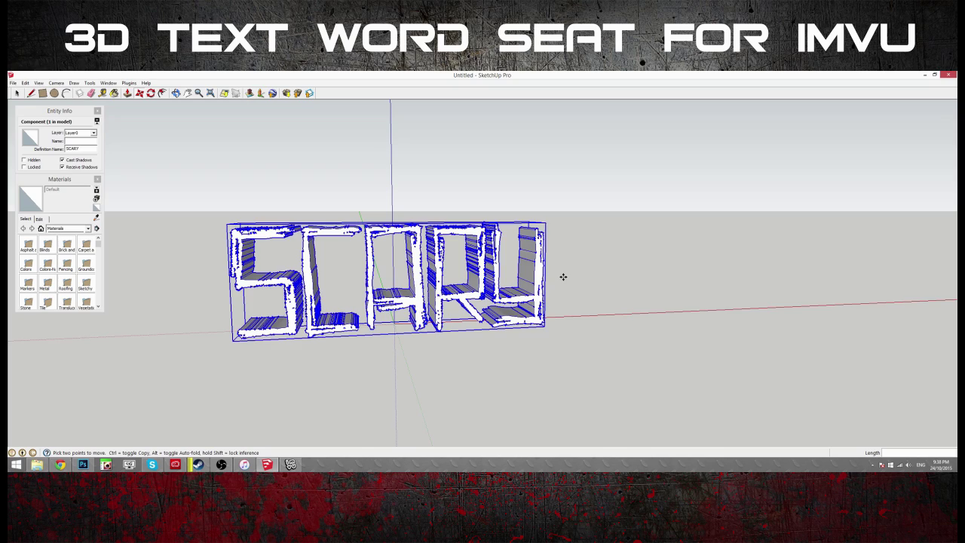
pyautogui.scroll(4, 560, 276)
pyautogui.moveTo(574, 250)
pyautogui.mouseDown(button='middle')
pyautogui.moveTo(556, 267)
pyautogui.moveTo(418, 303)
pyautogui.mouseUp(button='middle')
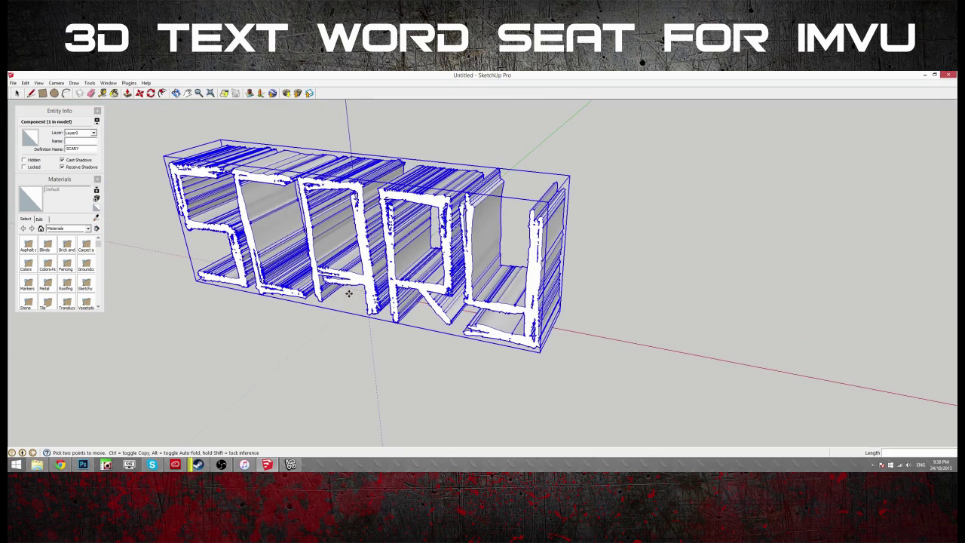
pyautogui.moveTo(349, 293); pyautogui.dragTo(444, 264, button='middle')
pyautogui.scroll(3, 444, 265)
pyautogui.scroll(-4, 444, 265)
pyautogui.moveTo(589, 261); pyautogui.dragTo(507, 228, button='middle')
# Import the texture image oTEx01.jpg and place it flat beside the text, about 405 mm square
pyautogui.click(13, 83)
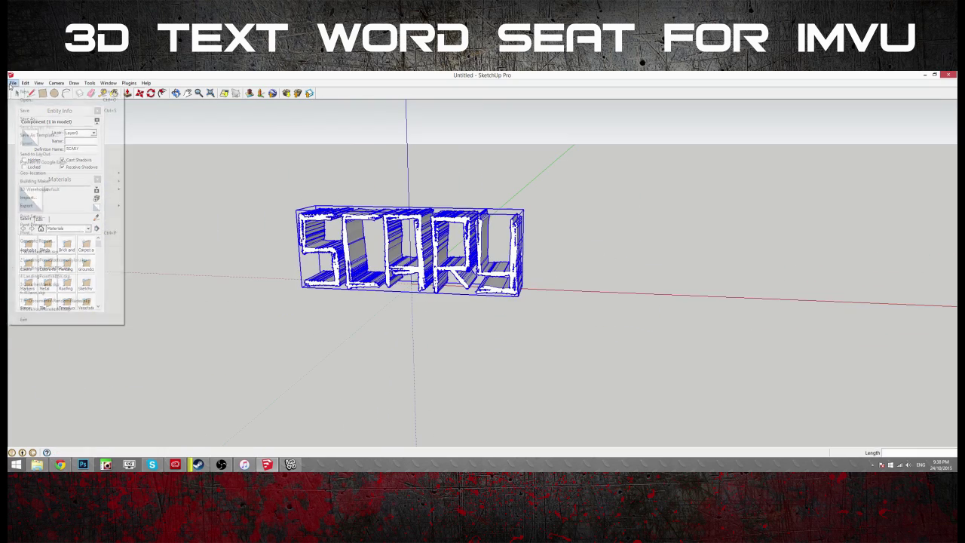
pyautogui.click(28, 197)
pyautogui.scroll(-5, 468, 258)
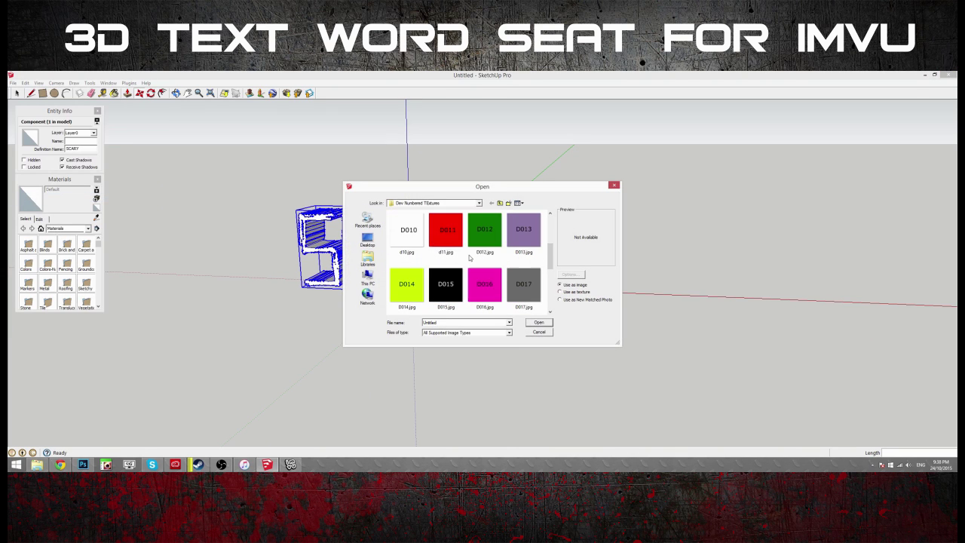
pyautogui.doubleClick(445, 284)
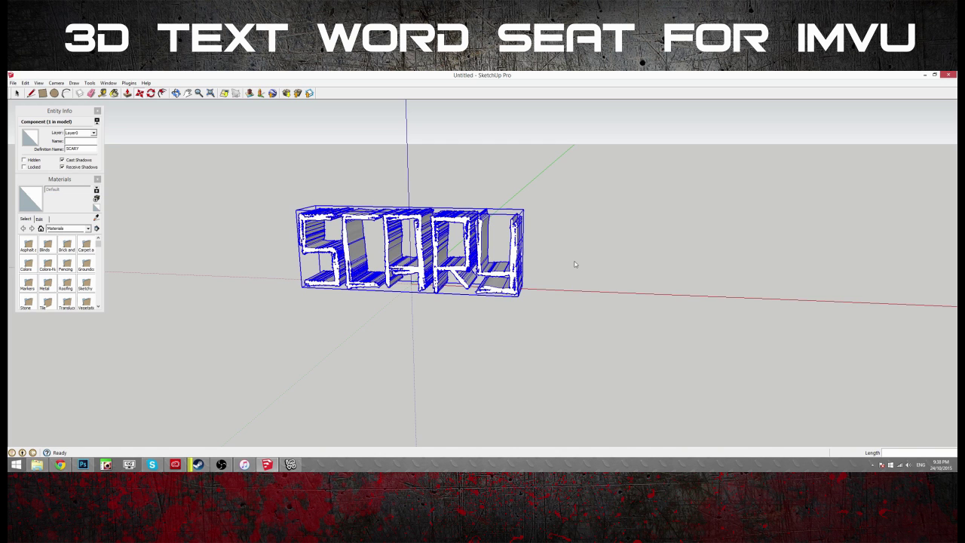
pyautogui.moveTo(602, 243); pyautogui.dragTo(542, 296, button='middle')
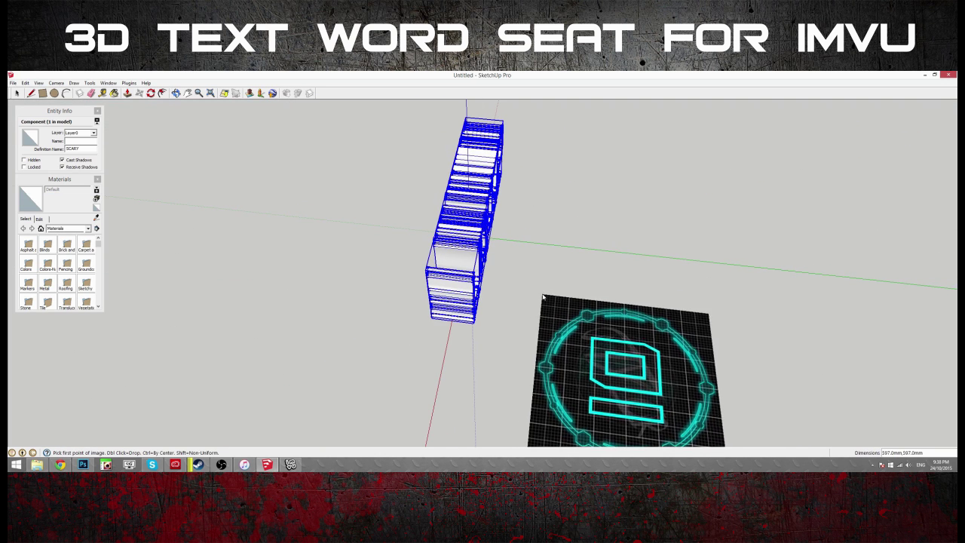
pyautogui.click(514, 229)
pyautogui.click(616, 325)
# Rotate the imported texture image 90 degrees about the vertical axis
pyautogui.press('q')
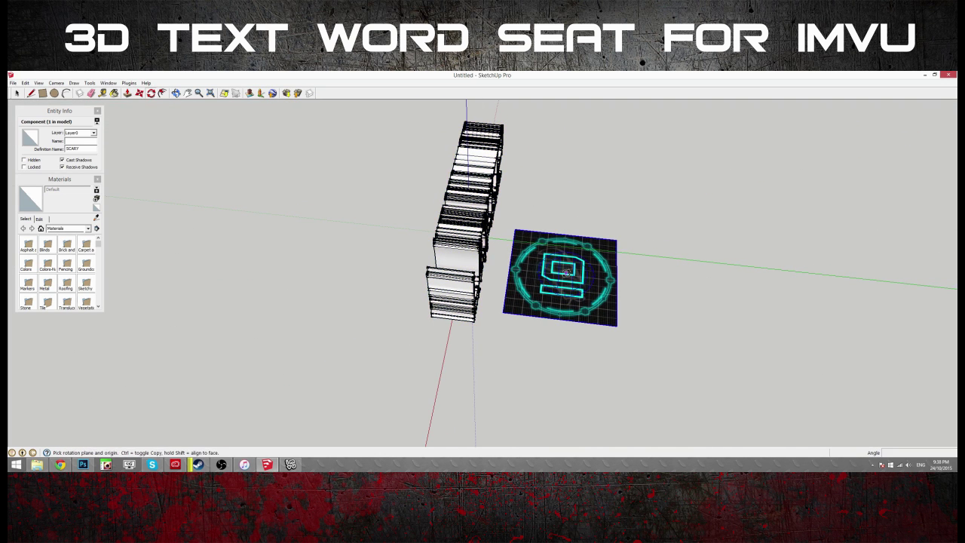
pyautogui.click(565, 273)
pyautogui.click(562, 357)
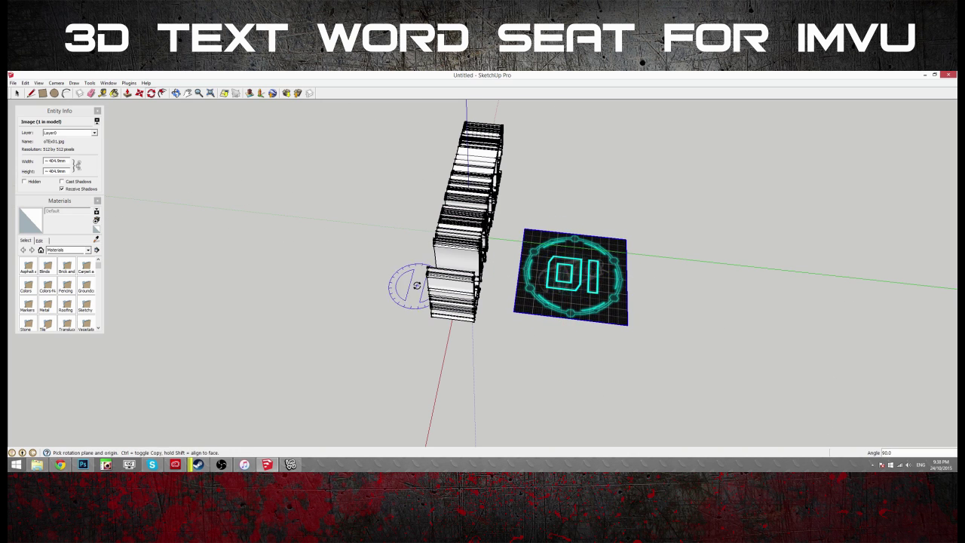
# Move the texture image up and across so it hovers above the SCARY text
pyautogui.moveTo(417, 286); pyautogui.dragTo(465, 196, button='middle')
pyautogui.press('m')
pyautogui.click(666, 332)
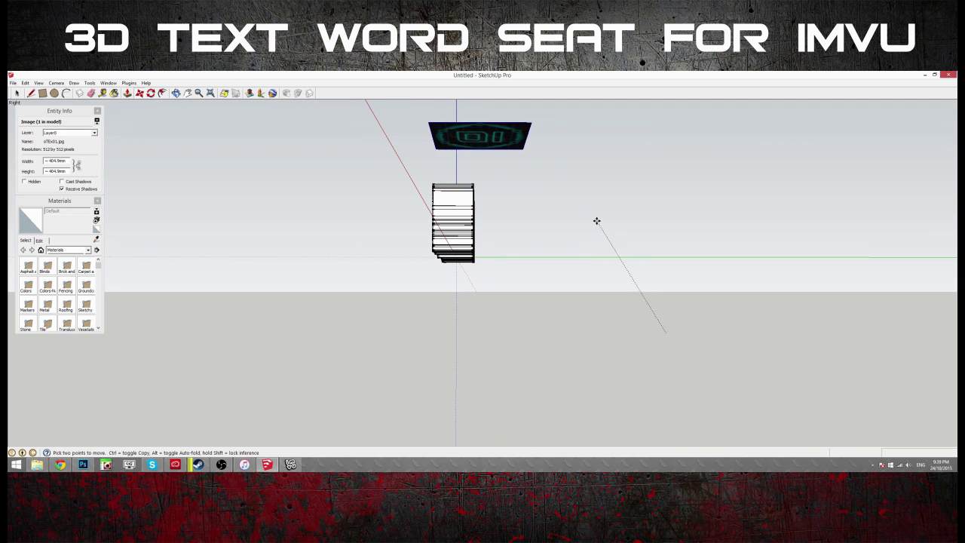
pyautogui.click(571, 232)
# Scale the texture image lengthwise to about 783 mm to span the full length of the SCARY text
pyautogui.moveTo(419, 159); pyautogui.dragTo(445, 140, button='middle')
pyautogui.scroll(2, 481, 161)
pyautogui.press('s')
pyautogui.moveTo(635, 183)
pyautogui.mouseDown(button='middle')
pyautogui.moveTo(648, 246)
pyautogui.moveTo(629, 172)
pyautogui.mouseUp(button='middle')
pyautogui.moveTo(610, 161); pyautogui.dragTo(639, 312)
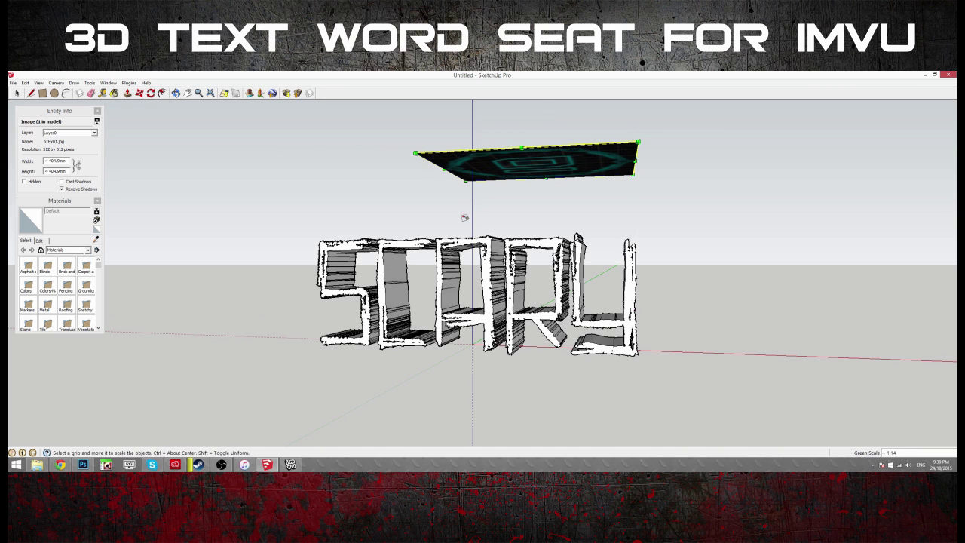
pyautogui.moveTo(465, 218); pyautogui.dragTo(448, 307, button='middle')
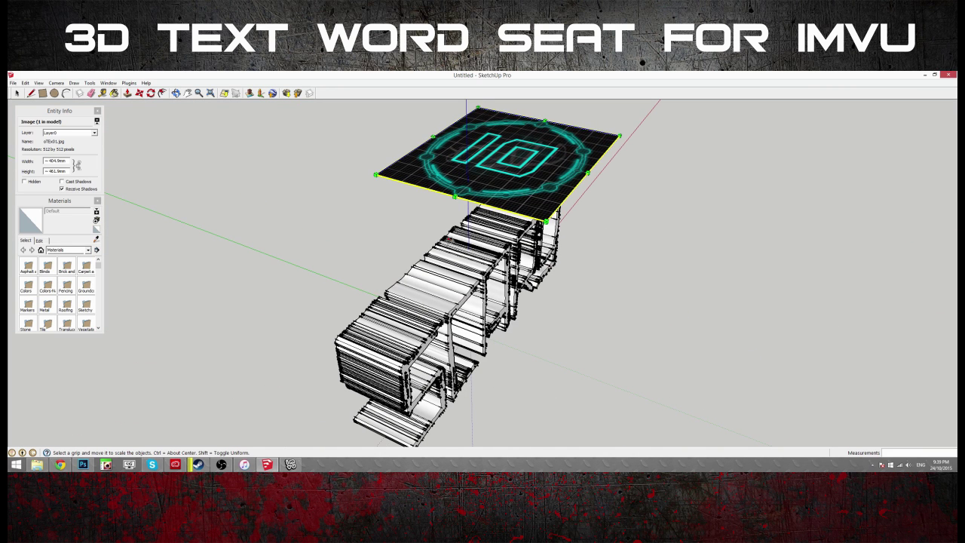
pyautogui.moveTo(449, 201); pyautogui.dragTo(208, 198, button='middle')
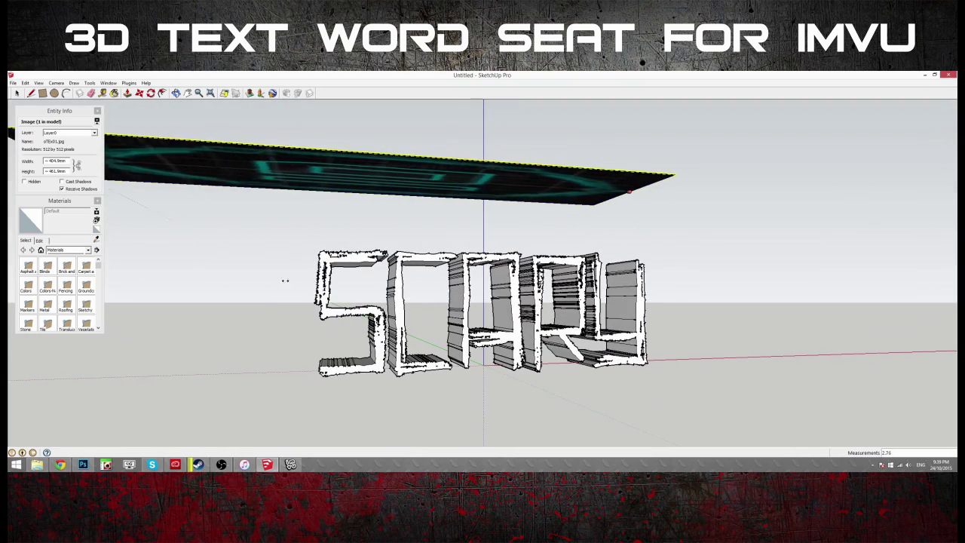
pyautogui.click(314, 303)
# Scale the texture image's width from both sides down to about 152 mm, matching the depth of the letters
pyautogui.moveTo(339, 232); pyautogui.dragTo(526, 240, button='middle')
pyautogui.click(579, 184)
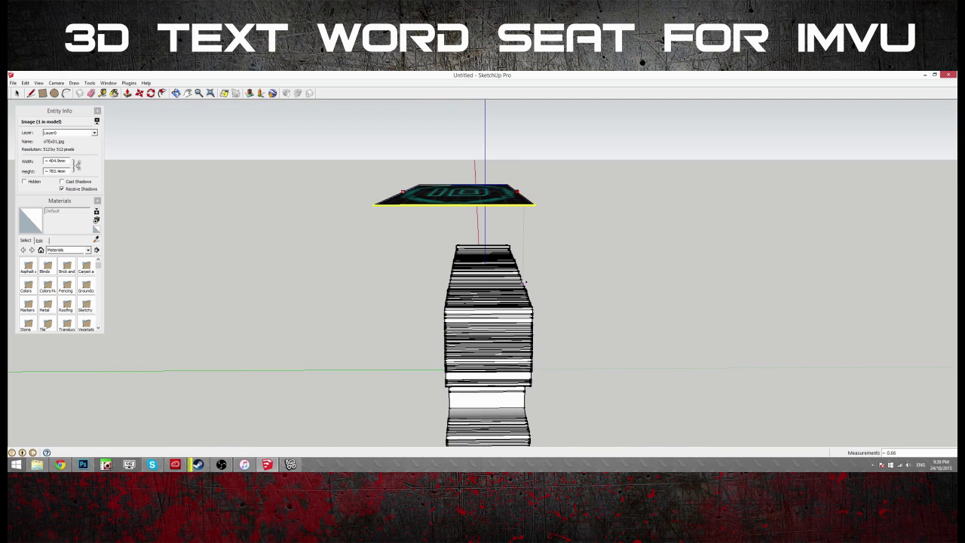
pyautogui.moveTo(380, 231); pyautogui.dragTo(407, 195, button='middle')
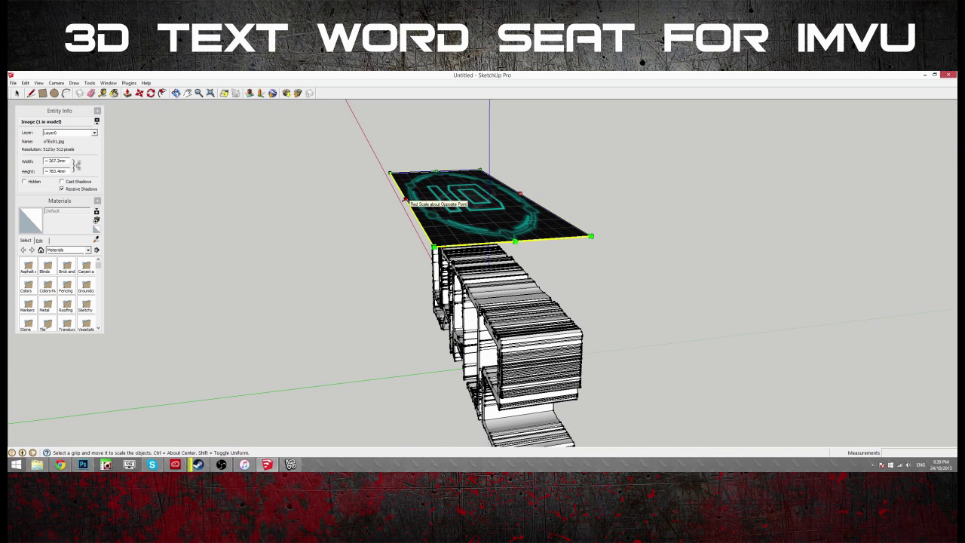
pyautogui.click(466, 285)
pyautogui.moveTo(466, 286); pyautogui.dragTo(648, 263, button='middle')
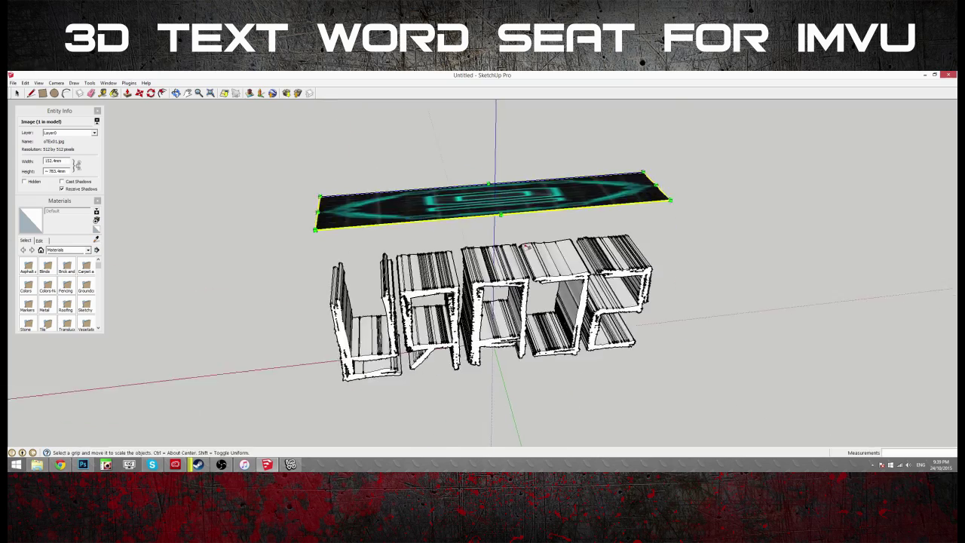
# Check from several sides and from below how the scaled texture image lines up with the SCARY text
pyautogui.moveTo(460, 241); pyautogui.dragTo(640, 290, button='middle')
pyautogui.moveTo(483, 279); pyautogui.dragTo(666, 230, button='middle')
pyautogui.moveTo(422, 226); pyautogui.dragTo(528, 181, button='middle')
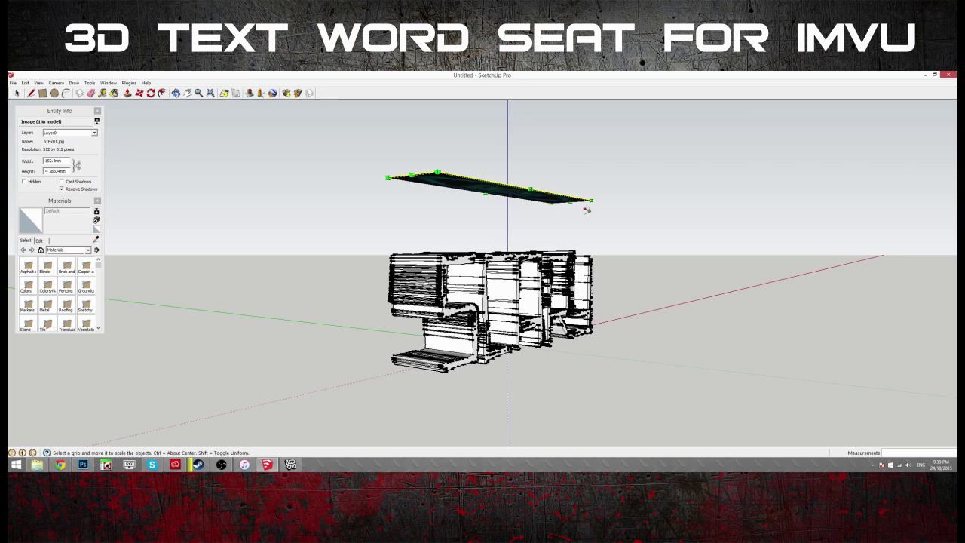
pyautogui.moveTo(587, 210); pyautogui.dragTo(575, 243, button='middle')
pyautogui.moveTo(524, 275)
pyautogui.mouseDown(button='middle')
pyautogui.moveTo(618, 244)
pyautogui.moveTo(520, 260)
pyautogui.mouseUp(button='middle')
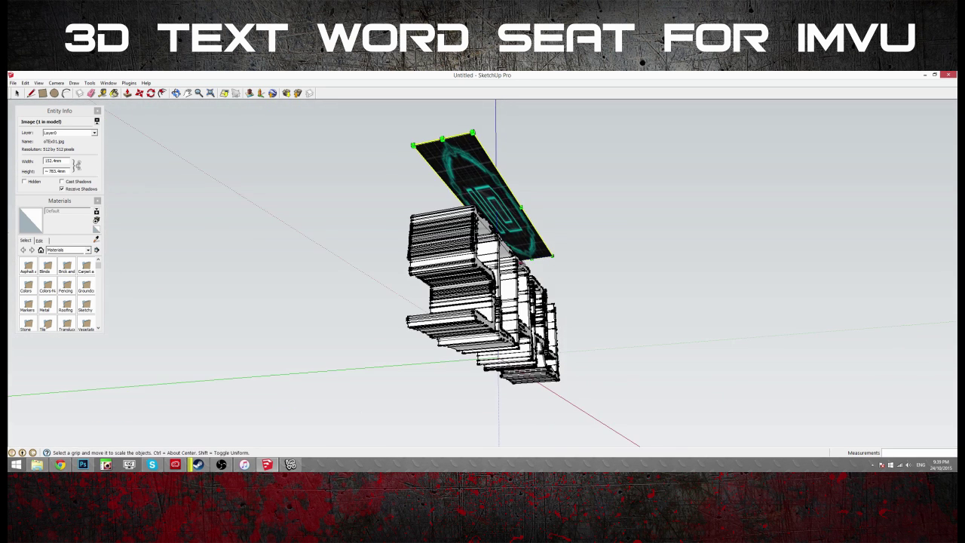
pyautogui.moveTo(407, 284); pyautogui.dragTo(343, 188, button='middle')
pyautogui.press('s')
pyautogui.click(19, 93)
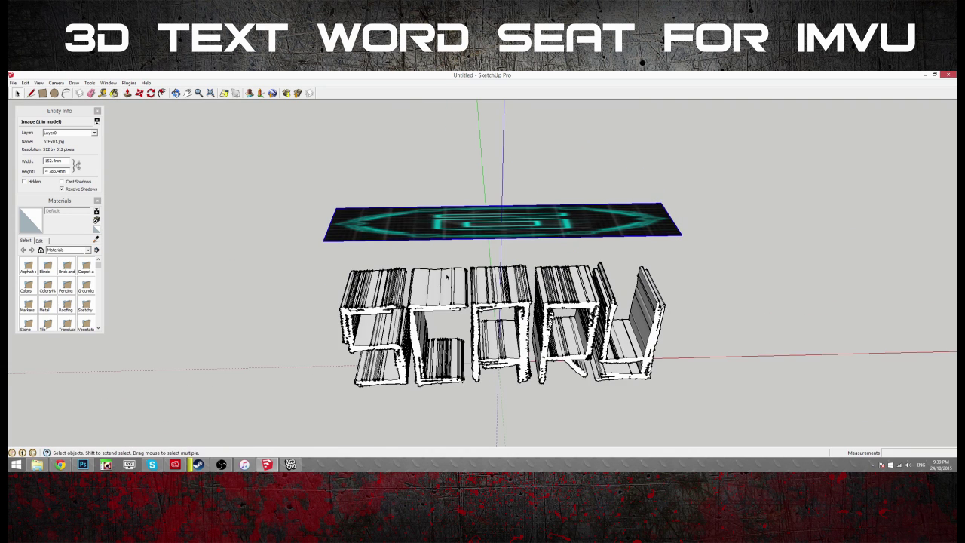
pyautogui.tripleClick(437, 273)
pyautogui.moveTo(437, 273); pyautogui.dragTo(797, 236, button='middle')
pyautogui.click(645, 239)
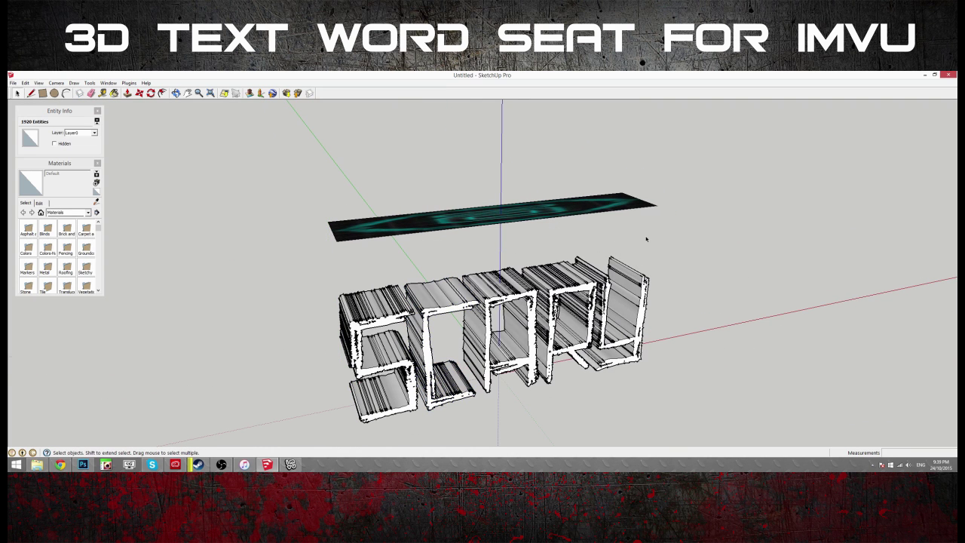
pyautogui.click(565, 273)
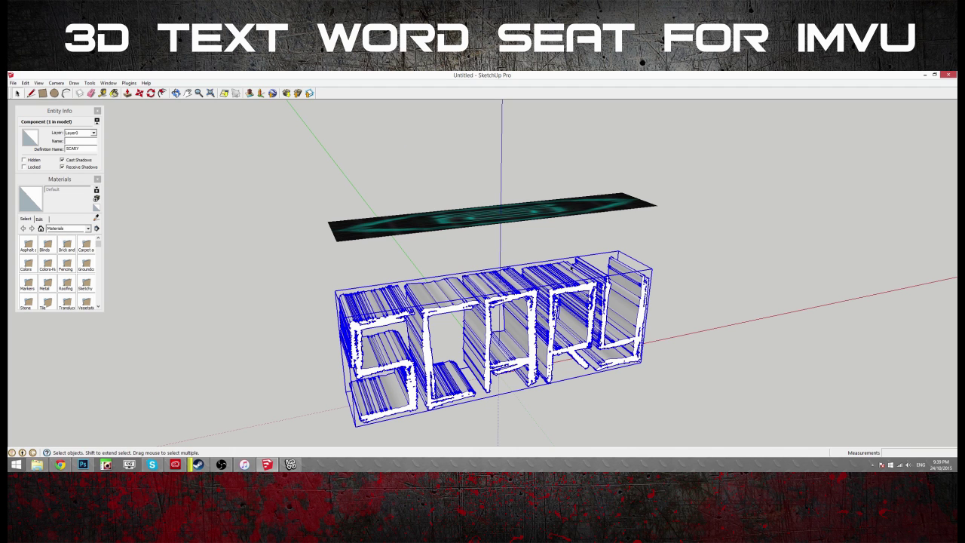
pyautogui.click(652, 254)
pyautogui.moveTo(652, 254); pyautogui.dragTo(445, 290, button='middle')
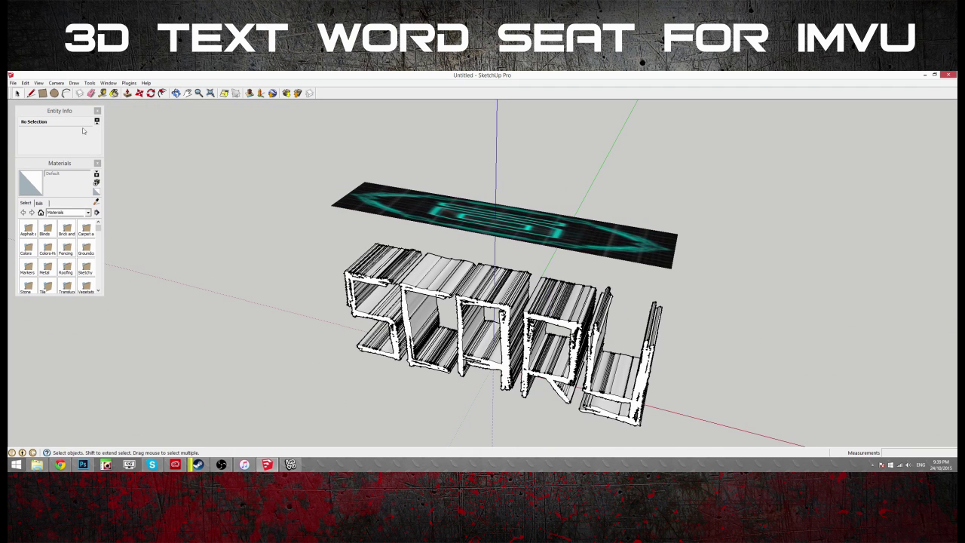
# Explode the texture image and paint the SCARY text with its material
pyautogui.click(118, 94)
pyautogui.moveTo(557, 178); pyautogui.dragTo(495, 227, button='middle')
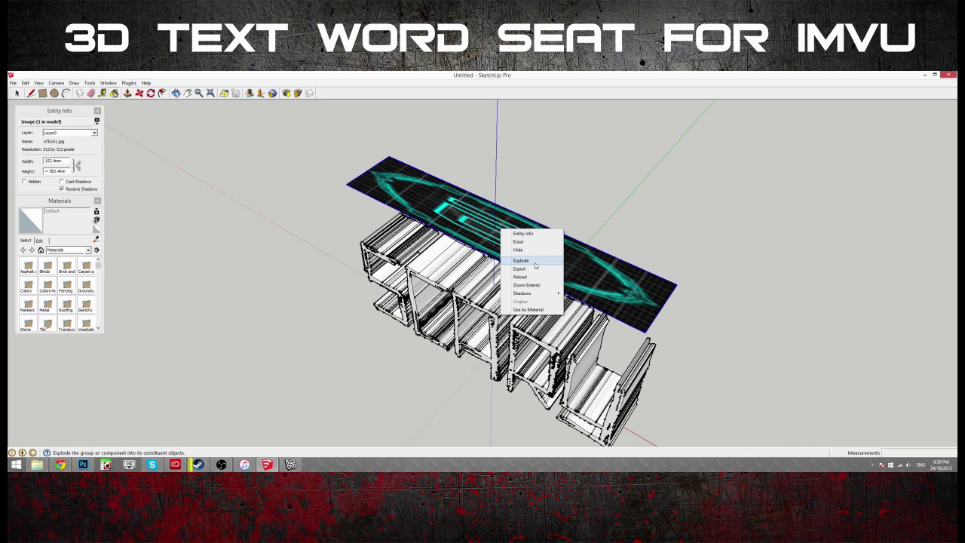
pyautogui.click(521, 244)
pyautogui.click(486, 289)
# Examine up close how the painted texture falls on the tops and fronts of the letters
pyautogui.moveTo(346, 276)
pyautogui.mouseDown(button='middle')
pyautogui.moveTo(452, 204)
pyautogui.moveTo(543, 200)
pyautogui.mouseUp(button='middle')
pyautogui.moveTo(414, 326); pyautogui.dragTo(450, 349, button='middle')
pyautogui.scroll(3, 428, 235)
pyautogui.moveTo(427, 232); pyautogui.dragTo(485, 275, button='middle')
pyautogui.scroll(4, 494, 301)
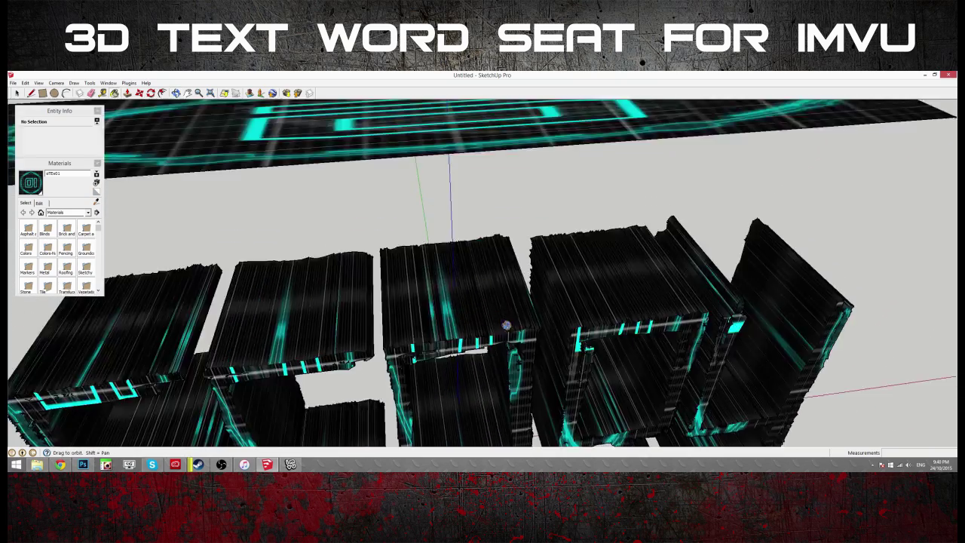
pyautogui.moveTo(506, 325); pyautogui.dragTo(265, 189, button='middle')
pyautogui.scroll(-5, 558, 269)
# Inside the SCARY component, select all the geometry and repaint it with the texture sampled from the flat plane above
pyautogui.doubleClick(376, 313)
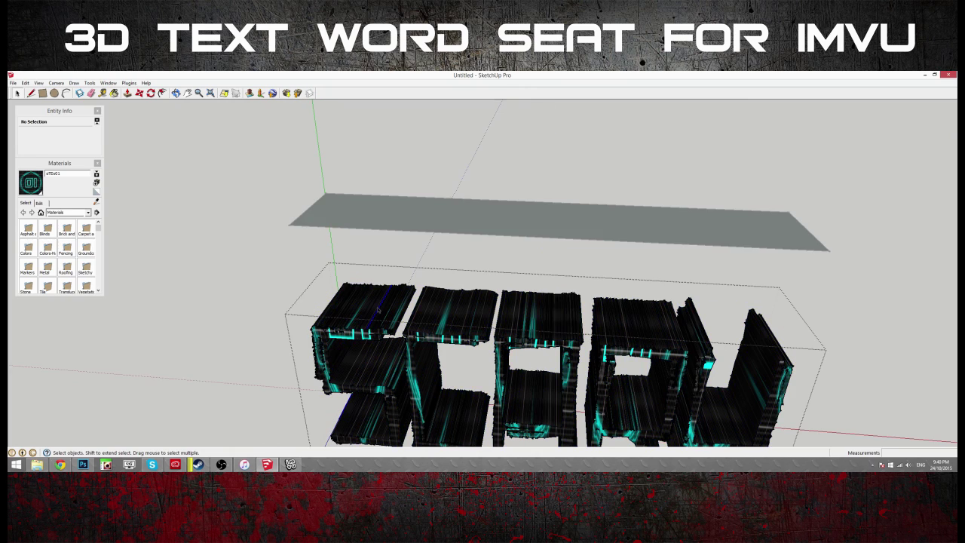
pyautogui.click(376, 313)
pyautogui.hotkey('ctrl', 'a')
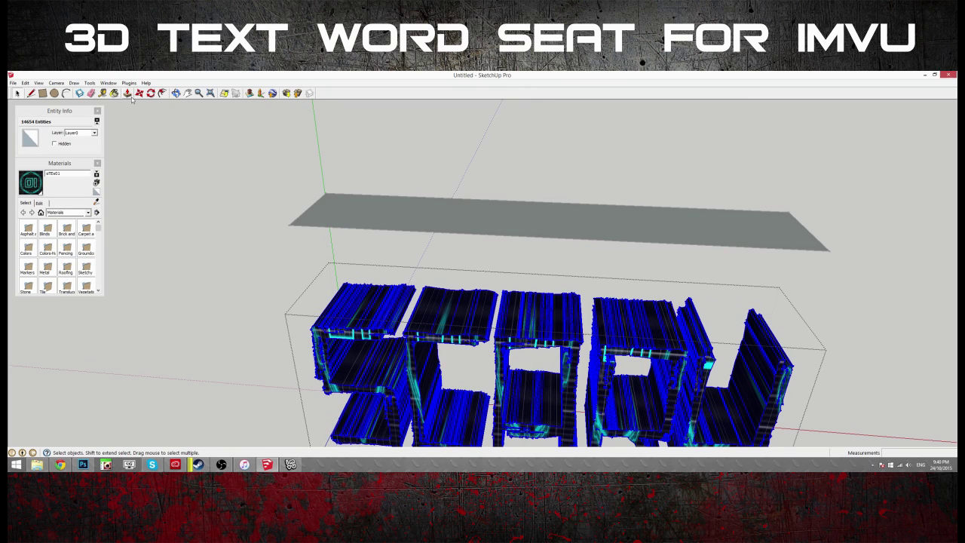
pyautogui.moveTo(565, 333); pyautogui.dragTo(541, 397, button='middle')
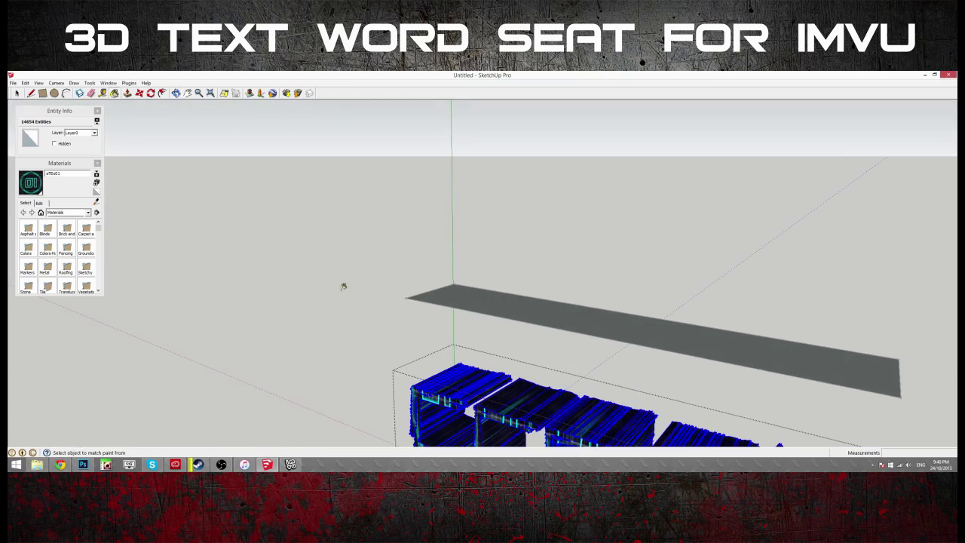
pyautogui.moveTo(343, 287)
pyautogui.mouseDown(button='middle')
pyautogui.moveTo(482, 340)
pyautogui.moveTo(625, 370)
pyautogui.moveTo(649, 354)
pyautogui.moveTo(639, 396)
pyautogui.moveTo(572, 354)
pyautogui.mouseUp(button='middle')
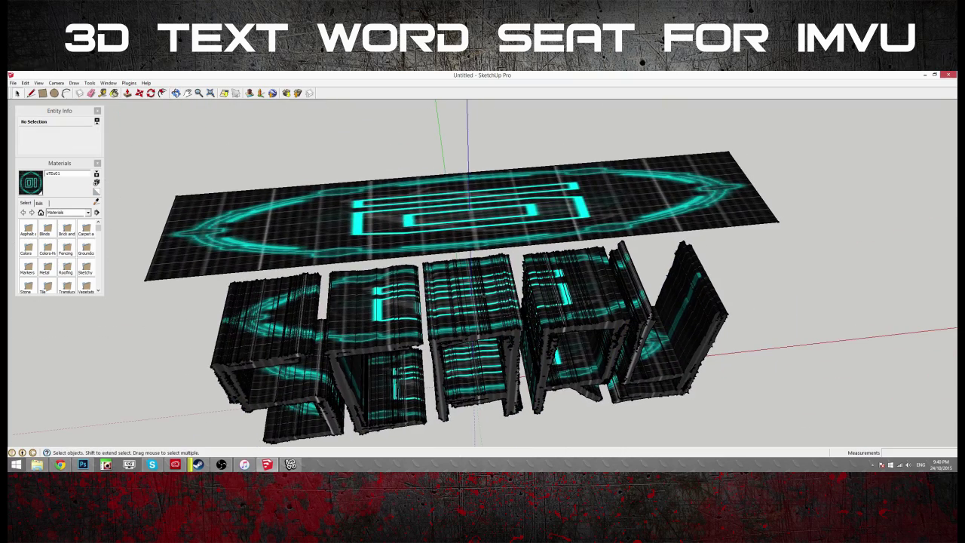
# Inspect the repainted letters and delete the flat texture plane above them
pyautogui.moveTo(492, 294); pyautogui.dragTo(553, 226, button='middle')
pyautogui.scroll(3, 490, 316)
pyautogui.moveTo(490, 331); pyautogui.dragTo(462, 291, button='middle')
pyautogui.scroll(-7, 530, 286)
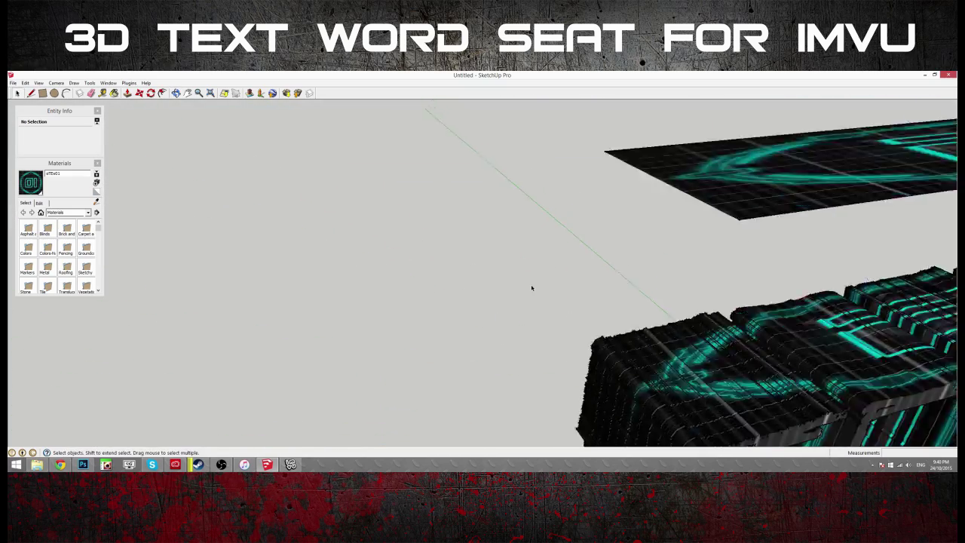
pyautogui.moveTo(681, 256); pyautogui.dragTo(647, 262, button='middle')
pyautogui.moveTo(620, 233); pyautogui.dragTo(482, 196, button='middle')
# Import the blue 02 texture image and place it upright beside the letter Y, about 282 mm square
pyautogui.click(12, 83)
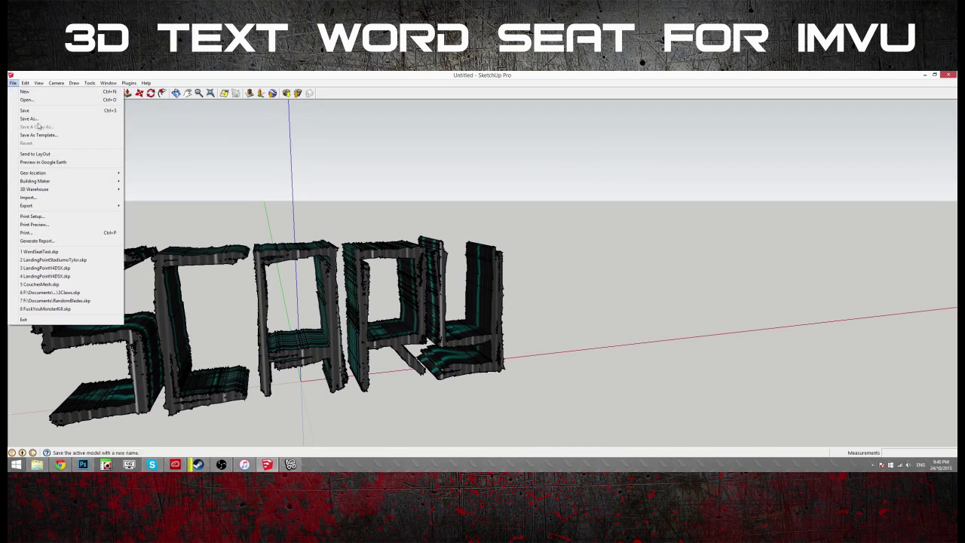
pyautogui.click(30, 190)
pyautogui.click(411, 236)
pyautogui.scroll(-3, 413, 238)
pyautogui.scroll(3, 418, 240)
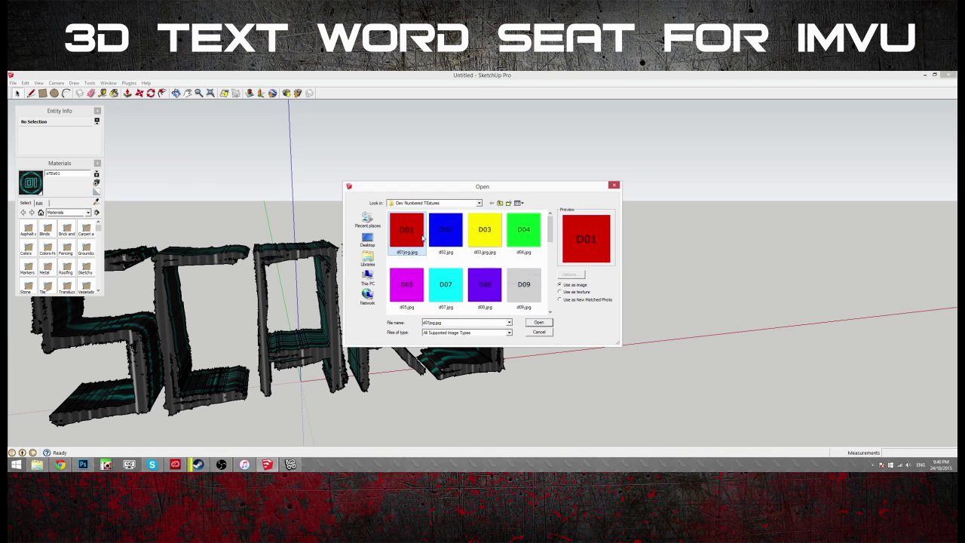
pyautogui.scroll(-2, 446, 242)
pyautogui.doubleClick(479, 239)
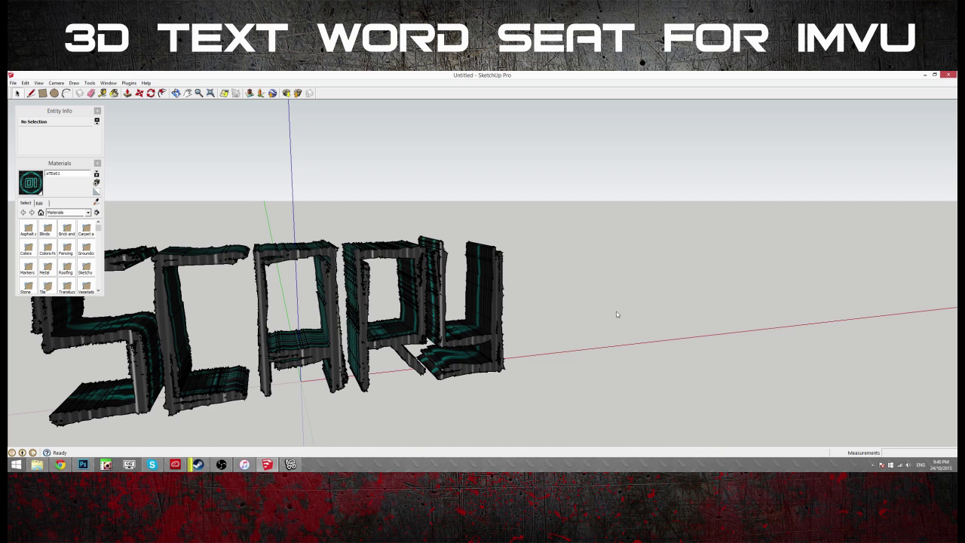
pyautogui.moveTo(618, 317); pyautogui.dragTo(540, 368, button='middle')
pyautogui.click(536, 381)
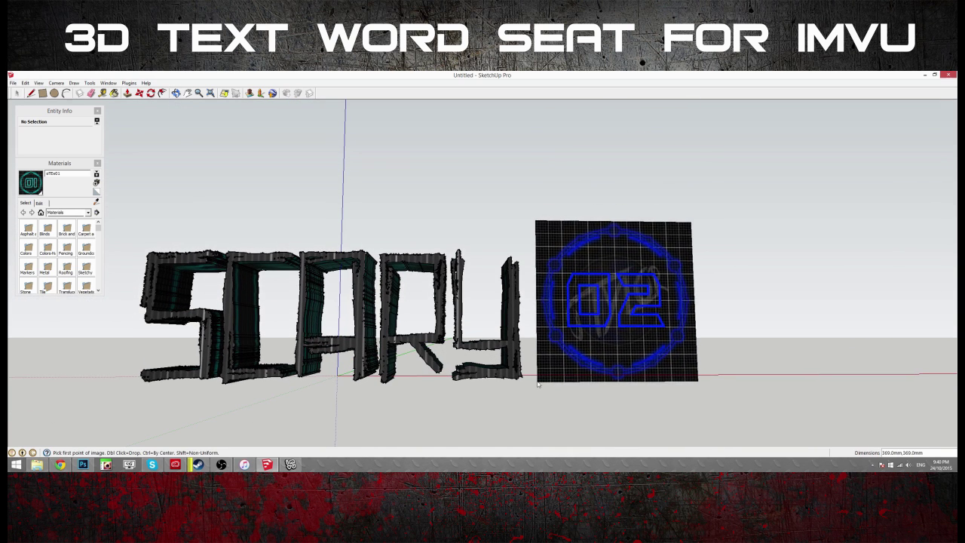
pyautogui.click(474, 277)
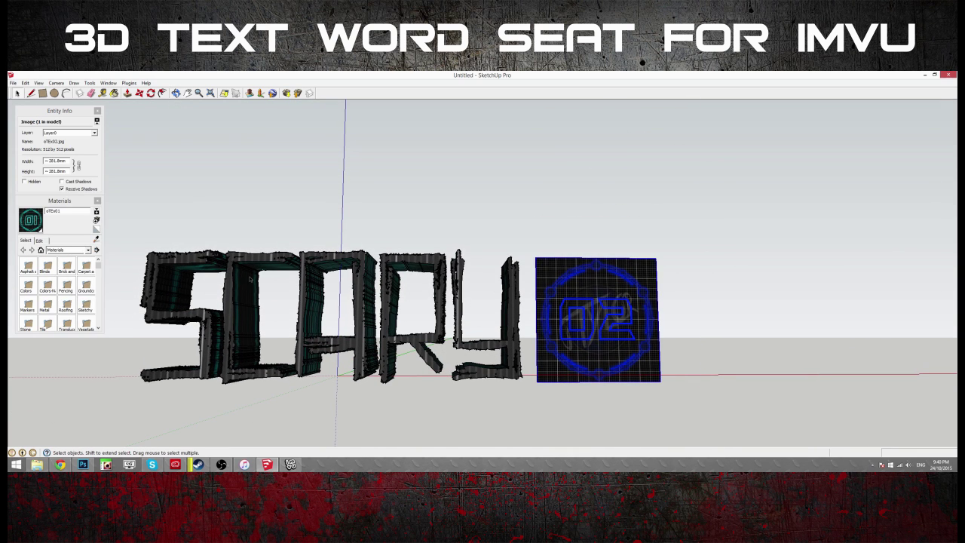
# Move the blue 02 image to stand in front of the SCARY text
pyautogui.moveTo(547, 180); pyautogui.dragTo(340, 151, button='middle')
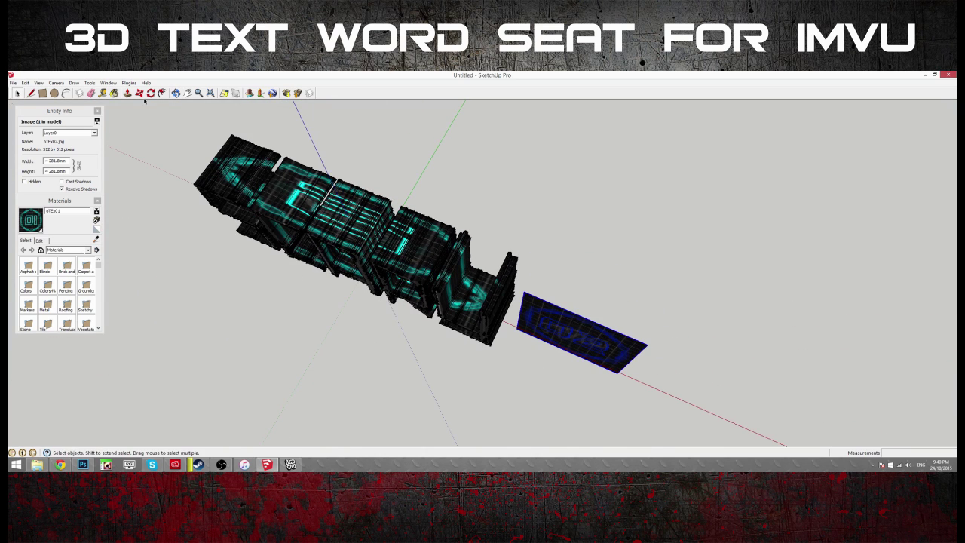
pyautogui.moveTo(667, 301); pyautogui.dragTo(532, 333)
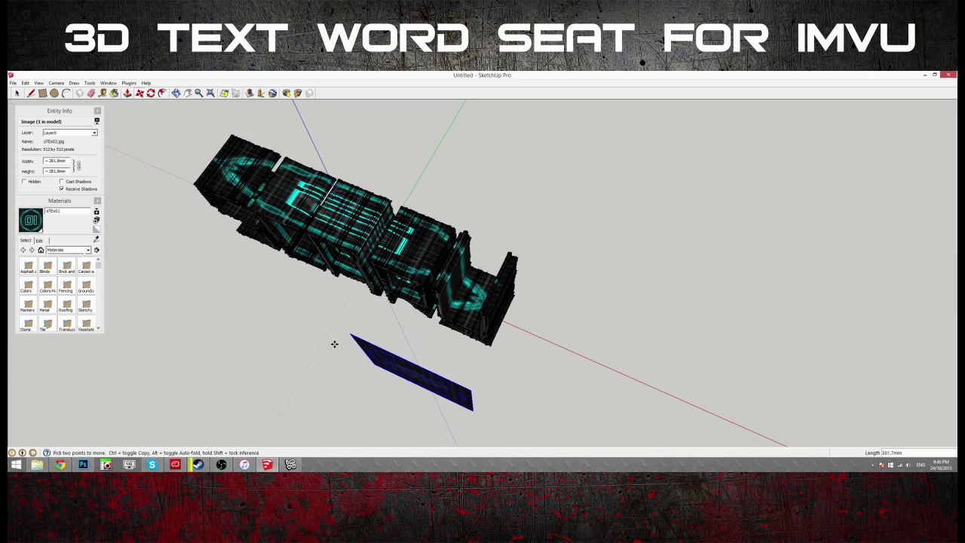
pyautogui.scroll(3, 334, 343)
pyautogui.moveTo(334, 342); pyautogui.dragTo(602, 378, button='middle')
# Scale the 02 image's width from both ends to about 778 mm to span the whole SCARY text
pyautogui.press('s')
pyautogui.moveTo(593, 377); pyautogui.dragTo(588, 375)
pyautogui.moveTo(571, 324); pyautogui.dragTo(556, 350, button='middle')
pyautogui.moveTo(583, 387)
pyautogui.mouseDown()
pyautogui.moveTo(548, 382)
pyautogui.moveTo(566, 385)
pyautogui.mouseUp()
pyautogui.moveTo(403, 411); pyautogui.dragTo(459, 377, button='middle')
pyautogui.moveTo(450, 374); pyautogui.dragTo(446, 375)
pyautogui.moveTo(446, 375); pyautogui.dragTo(195, 184, button='middle')
pyautogui.moveTo(192, 180); pyautogui.dragTo(192, 181)
pyautogui.moveTo(193, 181); pyautogui.dragTo(270, 179, button='middle')
# Scale the 02 image's height from its upper and lower edges to fit the height of the letters
pyautogui.moveTo(328, 193); pyautogui.dragTo(467, 209)
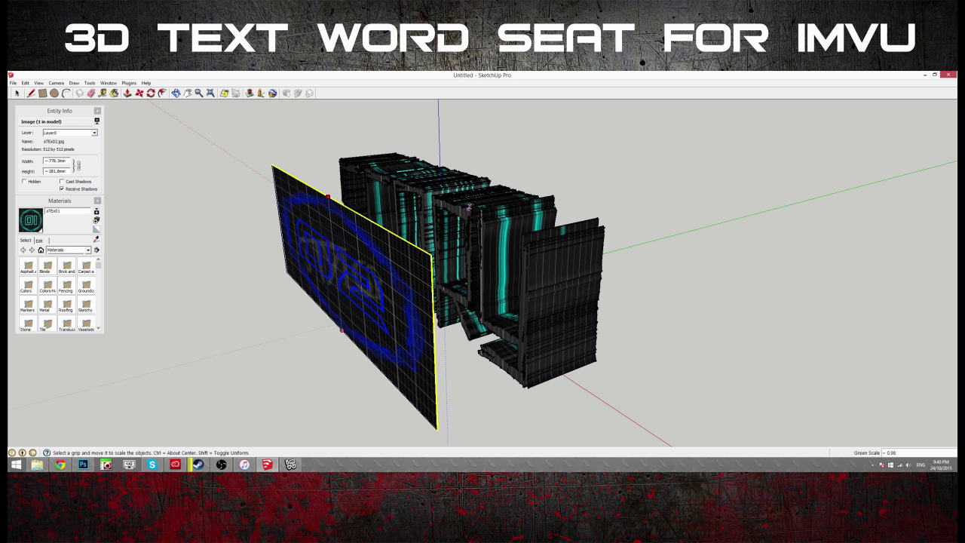
pyautogui.click(343, 330)
pyautogui.moveTo(339, 260); pyautogui.dragTo(503, 264, button='middle')
pyautogui.click(433, 324)
pyautogui.moveTo(367, 252); pyautogui.dragTo(425, 309, button='middle')
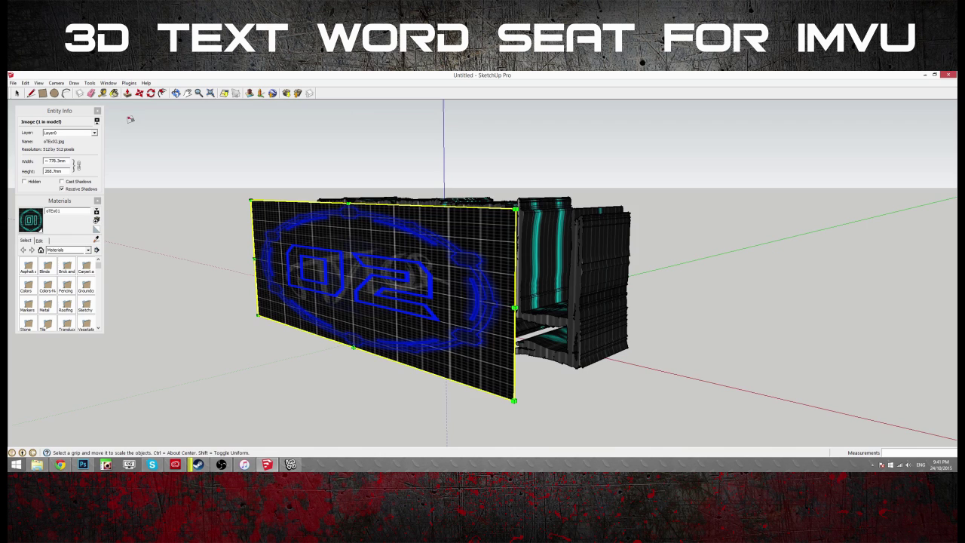
# Explode the 02 image and sample its material for painting
pyautogui.click(115, 95)
pyautogui.moveTo(380, 252); pyautogui.dragTo(431, 297, button='middle')
pyautogui.rightClick(434, 295)
pyautogui.click(446, 330)
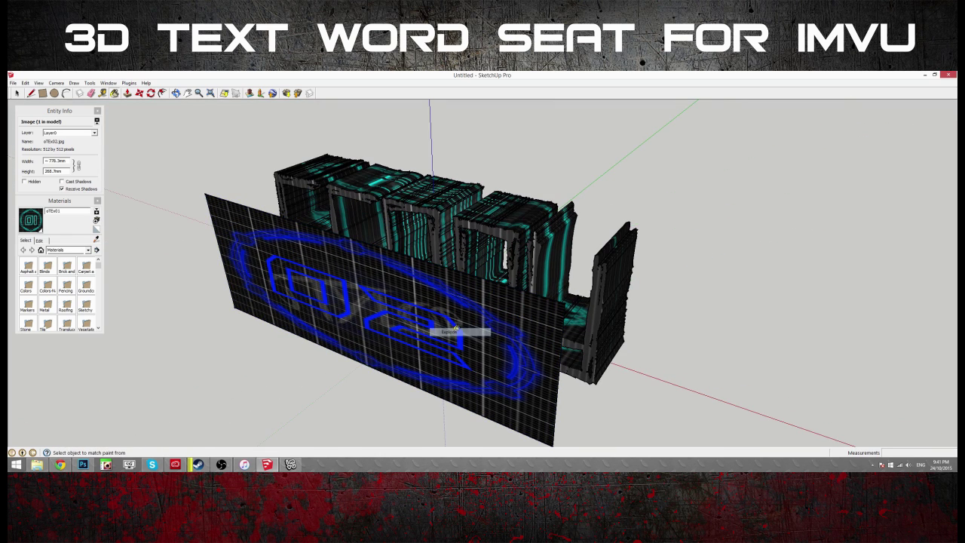
pyautogui.moveTo(446, 329); pyautogui.dragTo(442, 251, button='middle')
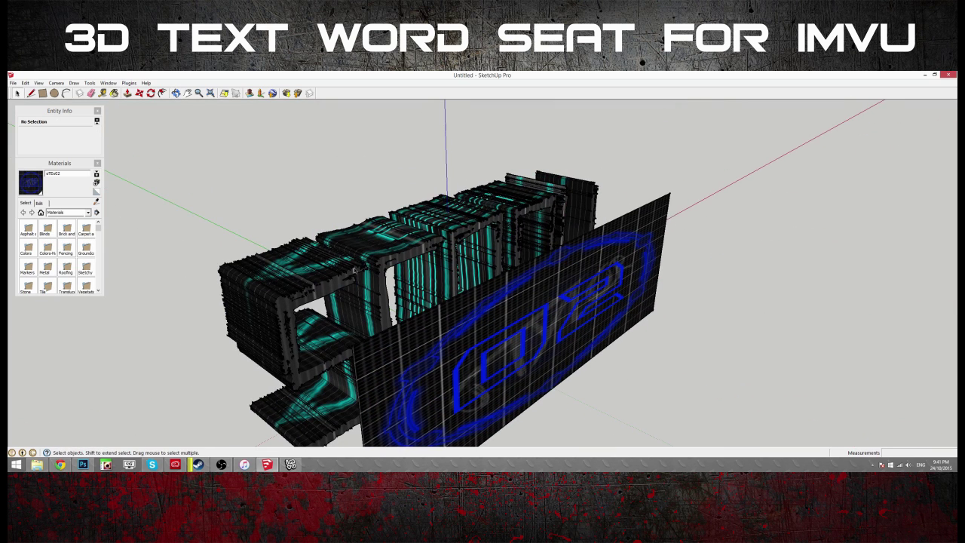
# Open the SCARY component and paint the front faces of the letters with the blue 02 texture
pyautogui.doubleClick(355, 270)
pyautogui.scroll(2, 355, 270)
pyautogui.moveTo(355, 270); pyautogui.dragTo(407, 285, button='middle')
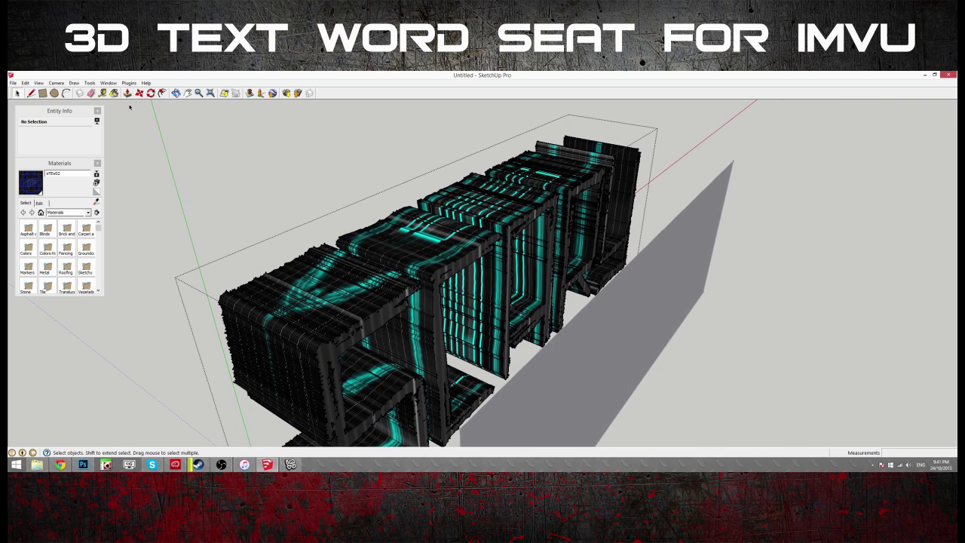
pyautogui.click(384, 309)
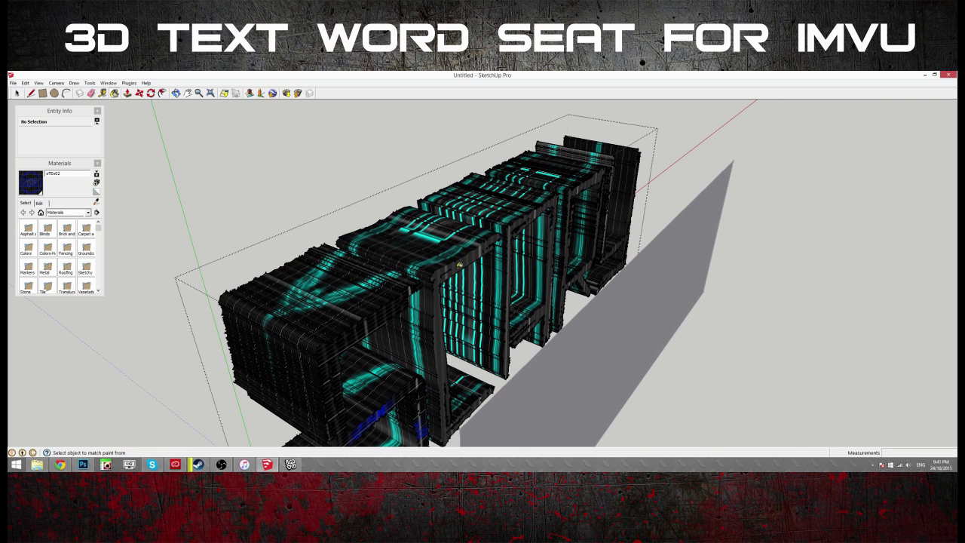
pyautogui.click(458, 265)
pyautogui.moveTo(522, 219)
pyautogui.mouseDown(button='middle')
pyautogui.moveTo(467, 226)
pyautogui.moveTo(577, 264)
pyautogui.mouseUp(button='middle')
pyautogui.click(672, 305)
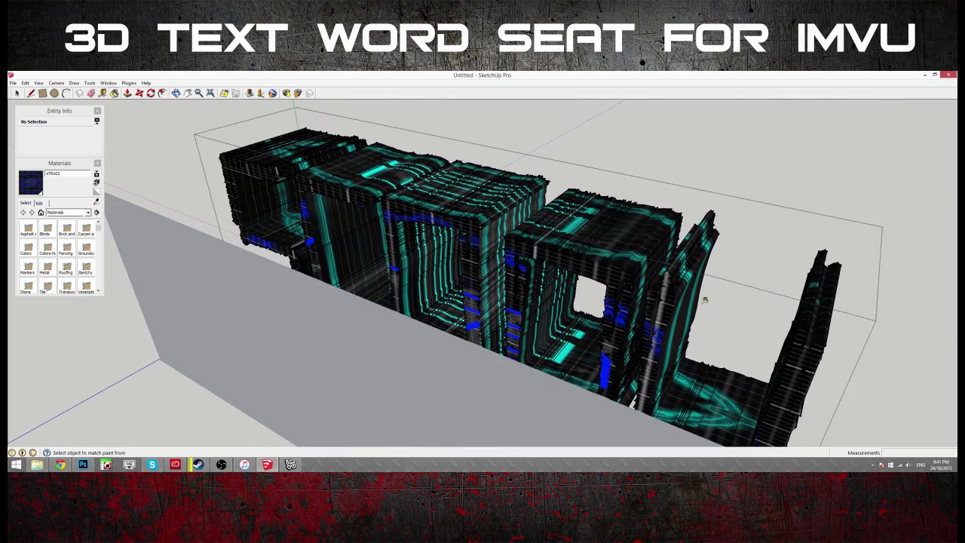
# Paint the back faces of the SCARY letters with the same blue 02 texture
pyautogui.moveTo(704, 299); pyautogui.dragTo(407, 241, button='middle')
pyautogui.scroll(-4, 578, 286)
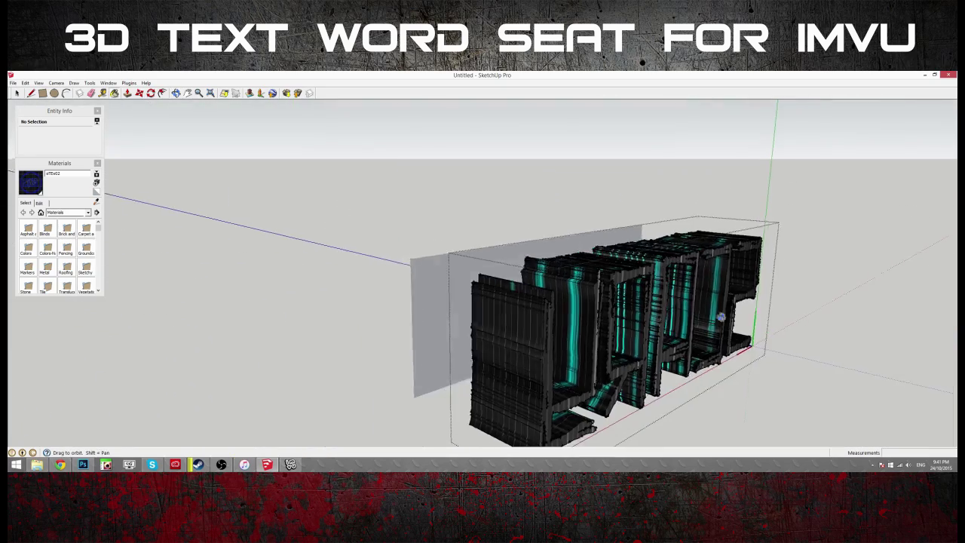
pyautogui.moveTo(721, 319); pyautogui.dragTo(547, 274, button='middle')
pyautogui.scroll(2, 497, 335)
pyautogui.click(439, 362)
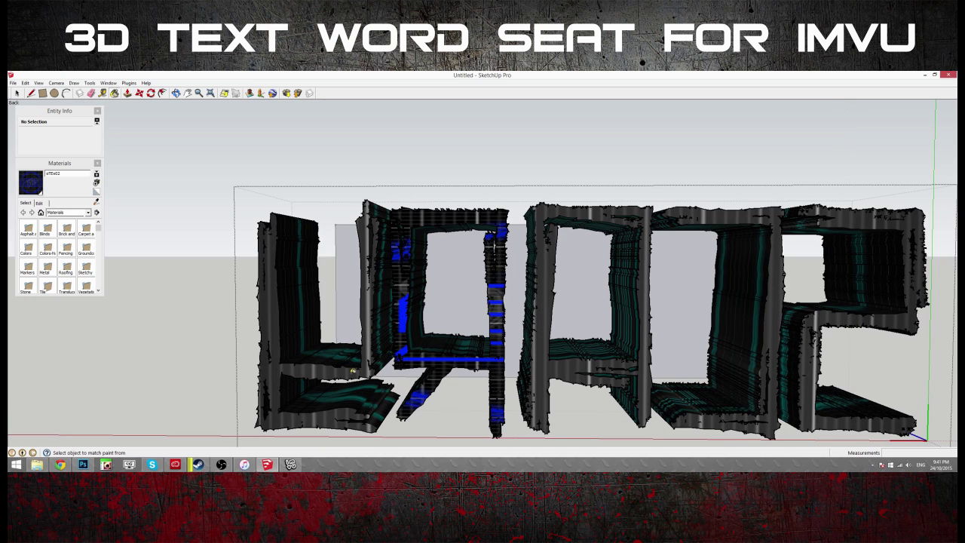
pyautogui.click(352, 370)
pyautogui.click(647, 365)
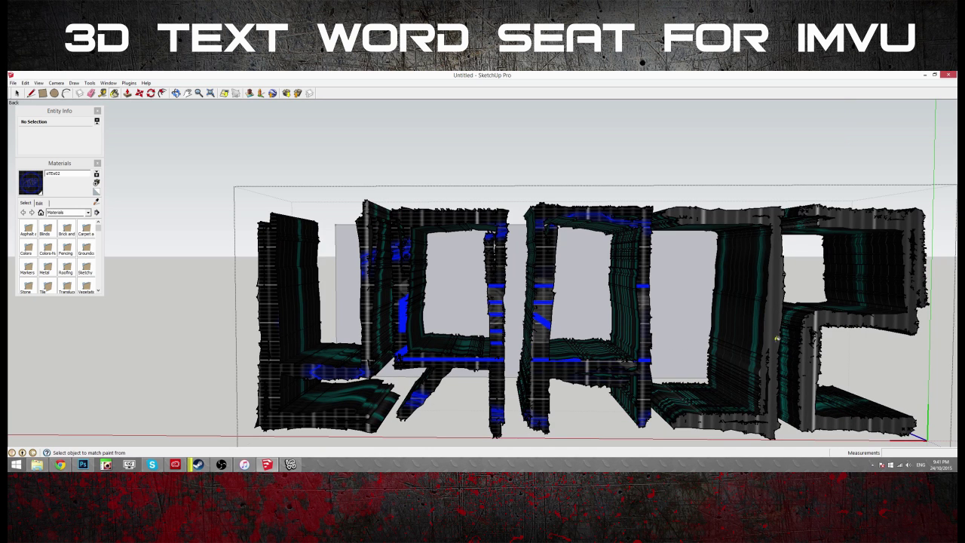
pyautogui.click(777, 321)
pyautogui.click(822, 316)
# Delete the flat 02 texture plane standing in front of the SCARY text
pyautogui.moveTo(407, 181); pyautogui.dragTo(462, 245, button='middle')
pyautogui.scroll(-1, 436, 200)
pyautogui.click(20, 93)
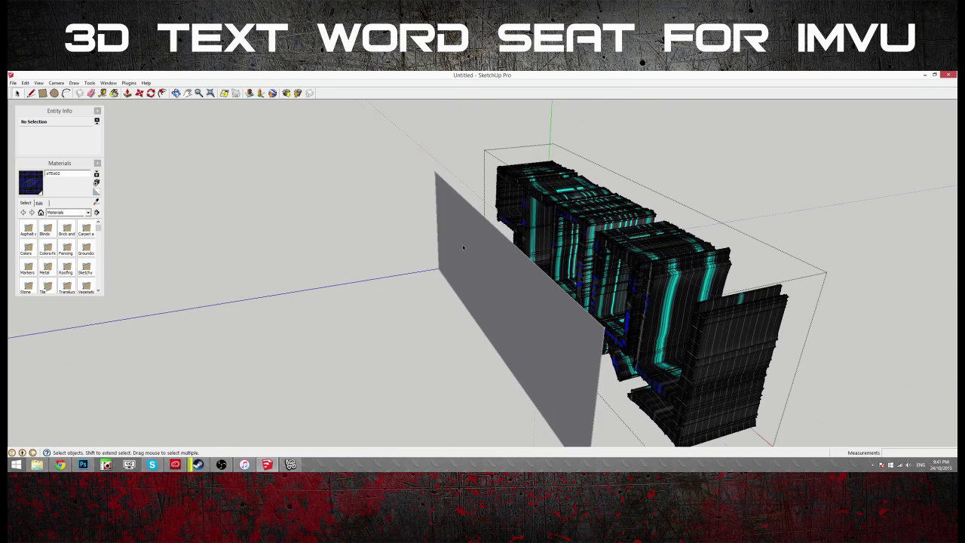
pyautogui.doubleClick(462, 244)
pyautogui.press('Delete')
# Review the fully textured SCARY model from different angles and distances
pyautogui.moveTo(321, 249); pyautogui.dragTo(392, 278, button='middle')
pyautogui.scroll(2, 475, 207)
pyautogui.scroll(2, 807, 217)
pyautogui.scroll(-4, 374, 208)
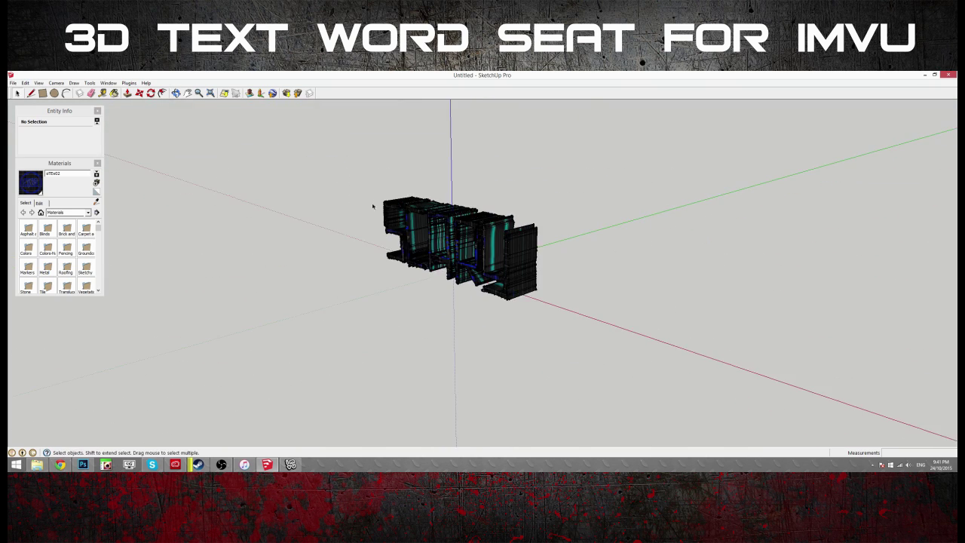
pyautogui.moveTo(199, 237); pyautogui.dragTo(349, 192, button='middle')
pyautogui.scroll(2, 348, 191)
pyautogui.moveTo(708, 232)
pyautogui.mouseDown(button='middle')
pyautogui.moveTo(810, 222)
pyautogui.moveTo(746, 230)
pyautogui.mouseUp(button='middle')
# Import the Male avatar with the IMVU File Editor plugin and place it beside the SCARY text near the red axis
pyautogui.click(129, 83)
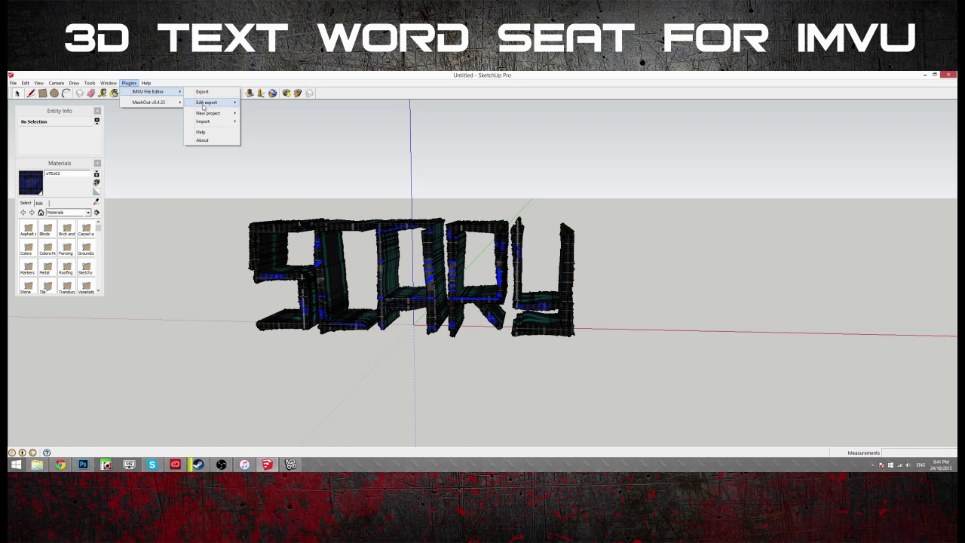
pyautogui.click(276, 123)
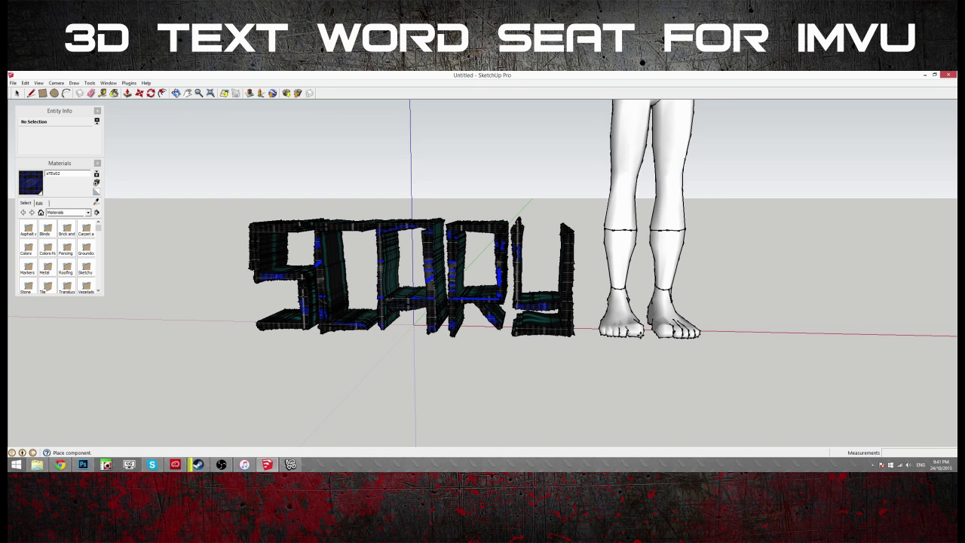
pyautogui.moveTo(643, 335); pyautogui.dragTo(478, 341, button='middle')
pyautogui.scroll(-4, 605, 211)
pyautogui.moveTo(478, 341); pyautogui.dragTo(565, 335)
pyautogui.moveTo(565, 335); pyautogui.dragTo(494, 286, button='middle')
pyautogui.click(17, 93)
pyautogui.click(410, 245)
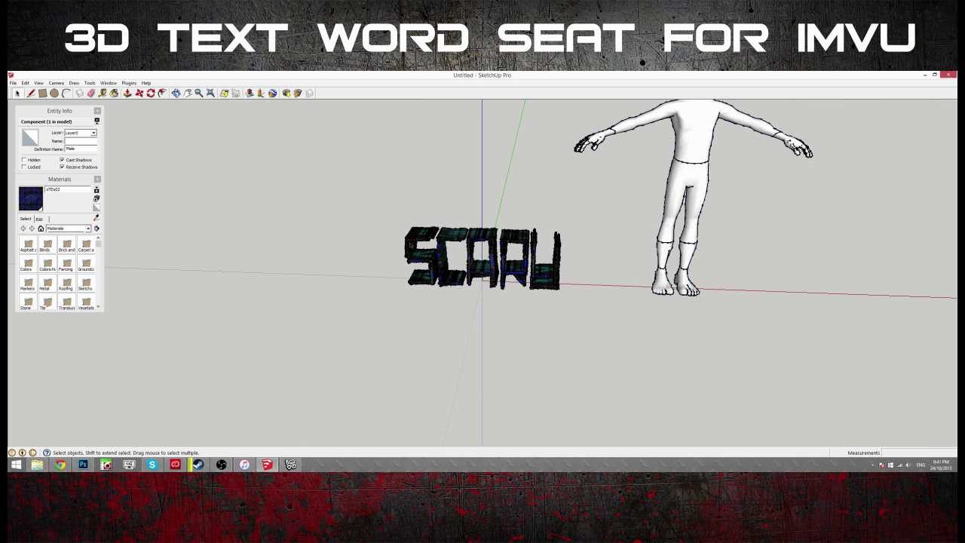
# Scale the SCARY text up to seat size against the male avatar, applying a 0.77 scale along the blue axis
pyautogui.moveTo(412, 161); pyautogui.dragTo(416, 200, button='middle')
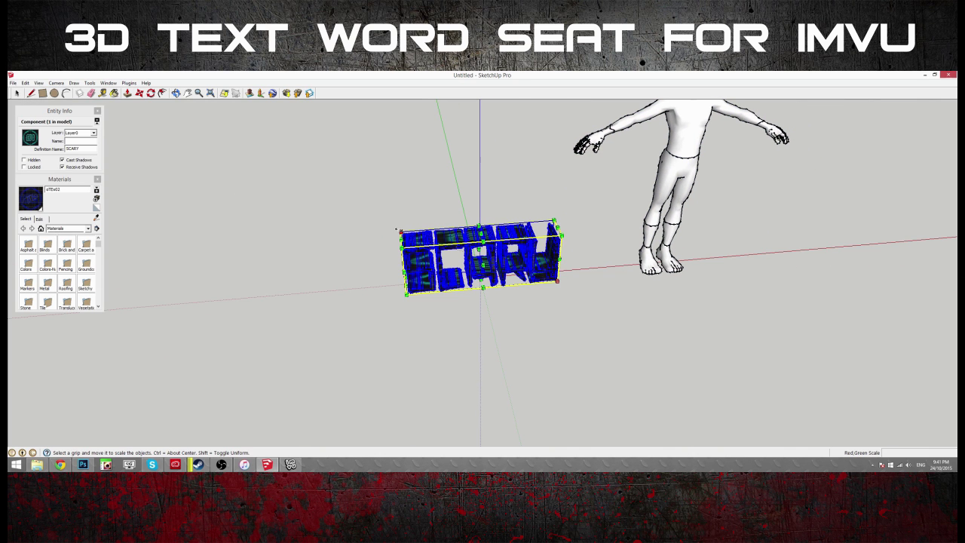
pyautogui.moveTo(397, 229); pyautogui.dragTo(179, 159)
pyautogui.moveTo(638, 272); pyautogui.dragTo(401, 167, button='middle')
pyautogui.moveTo(573, 239); pyautogui.dragTo(554, 238)
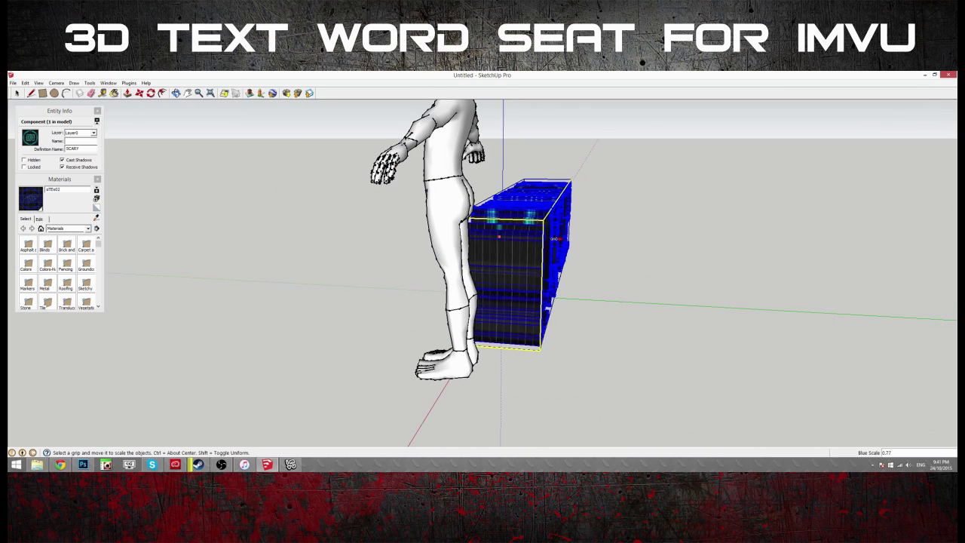
pyautogui.moveTo(426, 175); pyautogui.dragTo(595, 147, button='middle')
pyautogui.moveTo(374, 144); pyautogui.dragTo(527, 142, button='middle')
pyautogui.moveTo(271, 156); pyautogui.dragTo(215, 197, button='middle')
pyautogui.moveTo(197, 190); pyautogui.dragTo(146, 171)
pyautogui.moveTo(385, 135); pyautogui.dragTo(483, 181, button='middle')
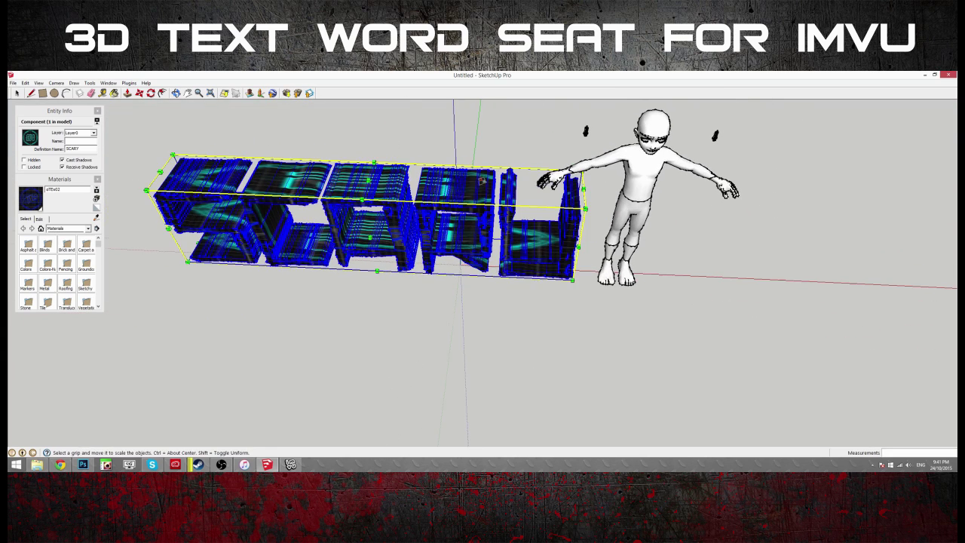
# Delete the male avatar standing beside the SCARY text
pyautogui.click(17, 93)
pyautogui.click(340, 152)
pyautogui.click(646, 213)
pyautogui.press('Delete')
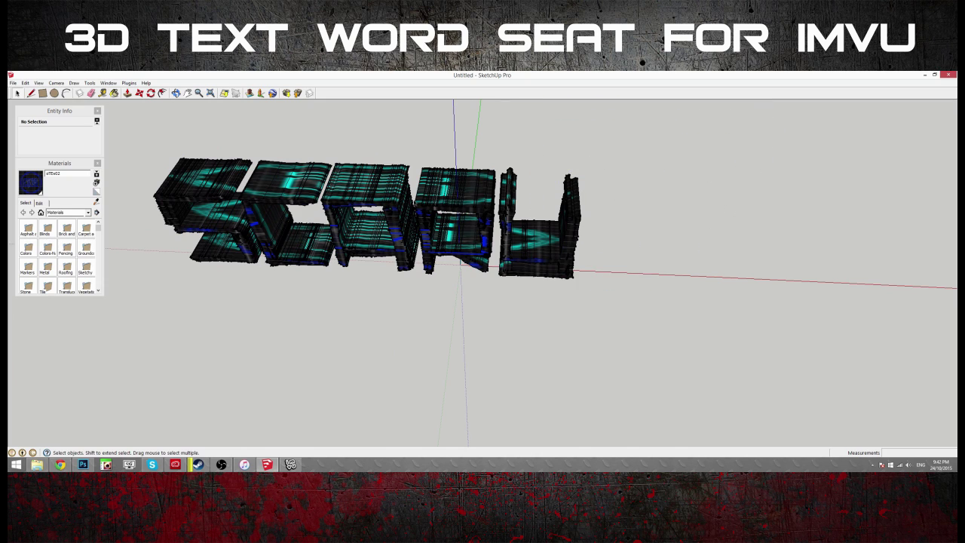
# Add a sitting PoseGroup to the scene with the MeshOut plugin
pyautogui.click(355, 189)
pyautogui.moveTo(468, 316); pyautogui.dragTo(454, 220, button='middle')
pyautogui.click(129, 82)
pyautogui.moveTo(154, 102)
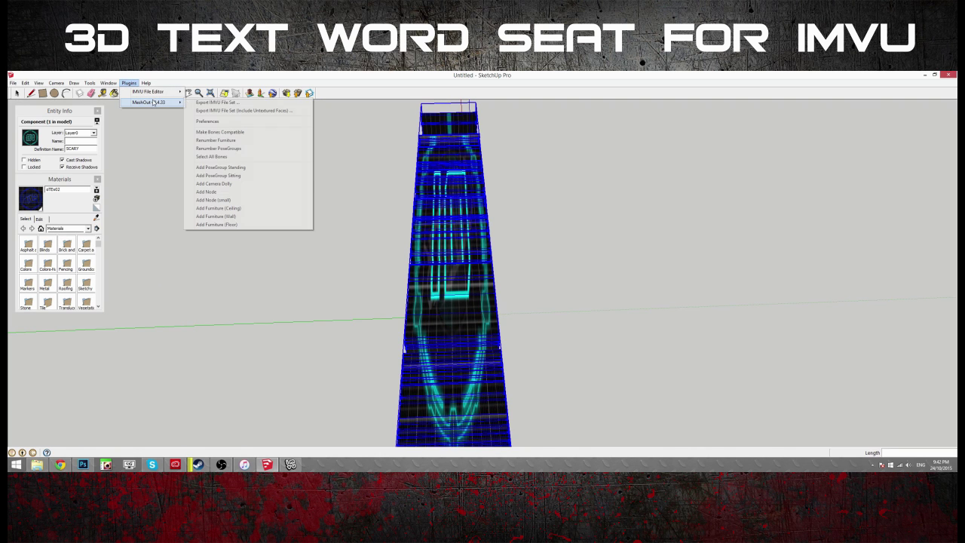
pyautogui.click(293, 175)
pyautogui.moveTo(557, 196)
pyautogui.mouseDown(button='middle')
pyautogui.moveTo(407, 150)
pyautogui.moveTo(330, 161)
pyautogui.mouseUp(button='middle')
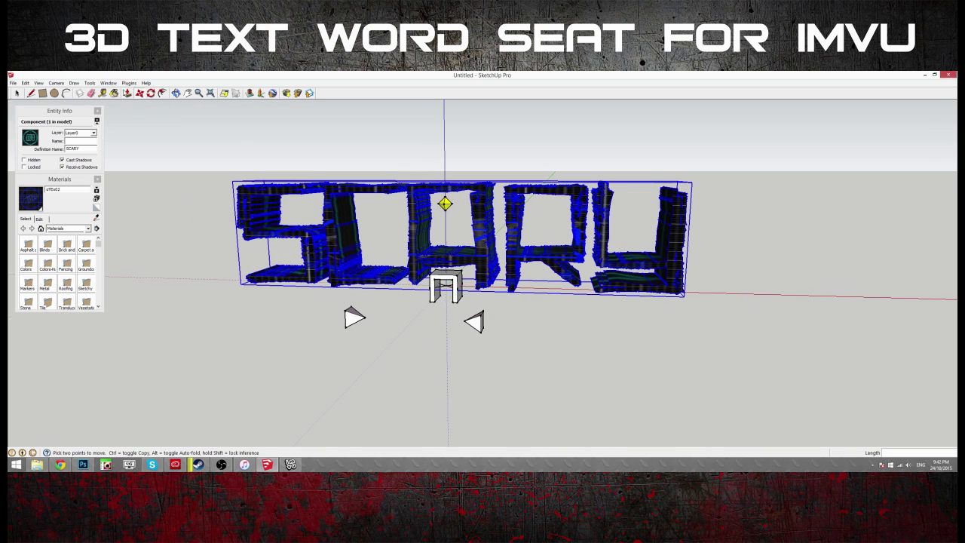
pyautogui.click(129, 82)
pyautogui.moveTo(153, 101)
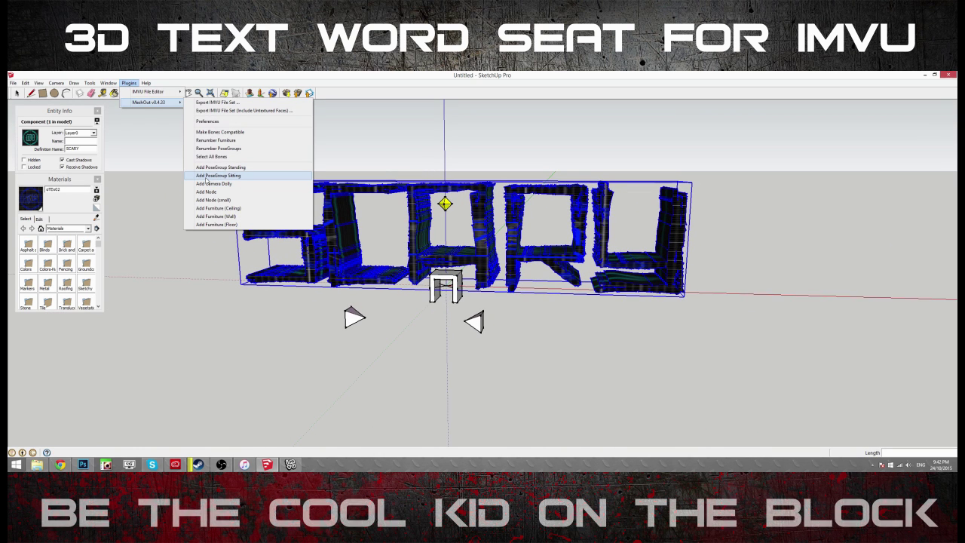
pyautogui.click(668, 305)
# Move the sitting pose group along the SCARY text so that it sits on the letter S
pyautogui.press('space')
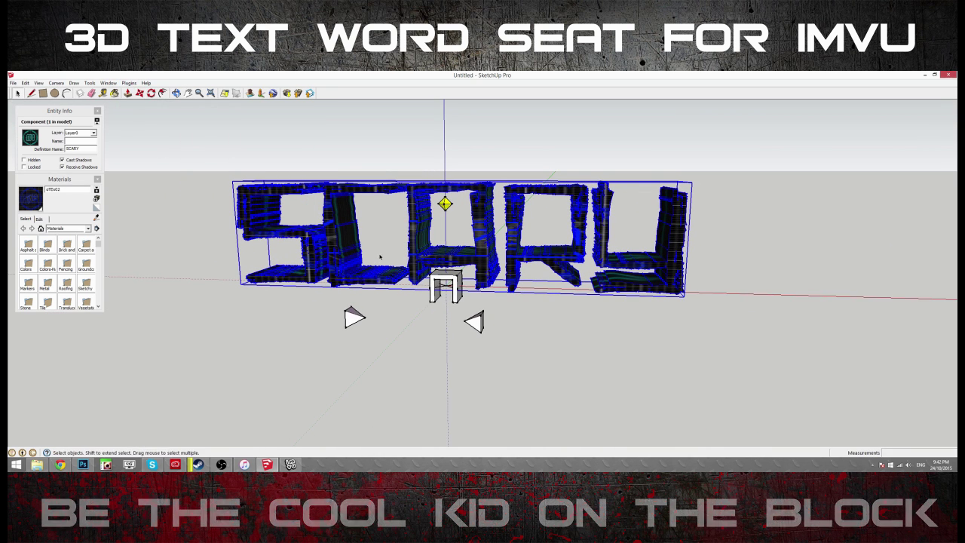
pyautogui.click(355, 317)
pyautogui.moveTo(232, 172); pyautogui.dragTo(610, 166, button='middle')
pyautogui.press('m')
pyautogui.moveTo(610, 166); pyautogui.dragTo(614, 182)
pyautogui.moveTo(620, 165); pyautogui.dragTo(526, 321, button='middle')
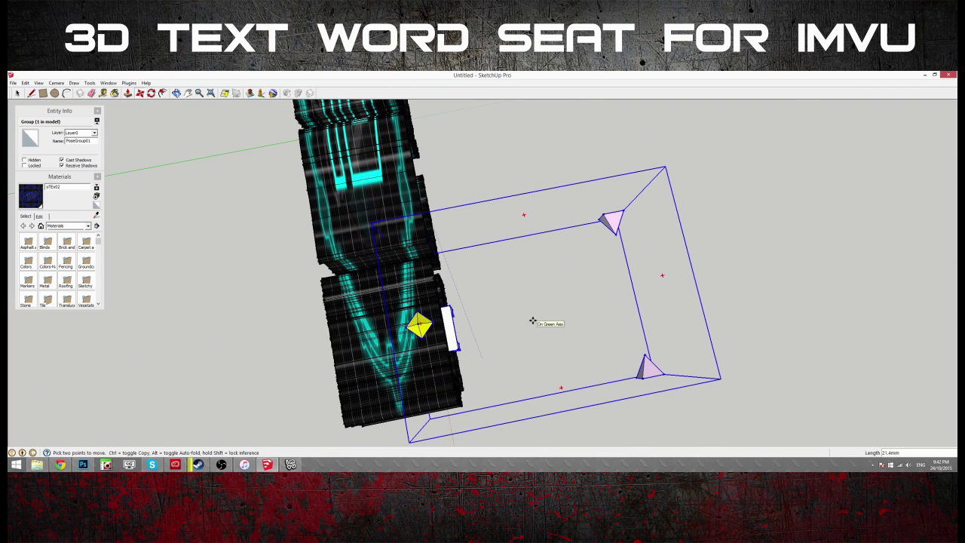
pyautogui.moveTo(506, 317); pyautogui.dragTo(543, 183, button='middle')
pyautogui.scroll(-4, 349, 194)
pyautogui.moveTo(344, 172); pyautogui.dragTo(527, 189, button='middle')
pyautogui.scroll(3, 482, 226)
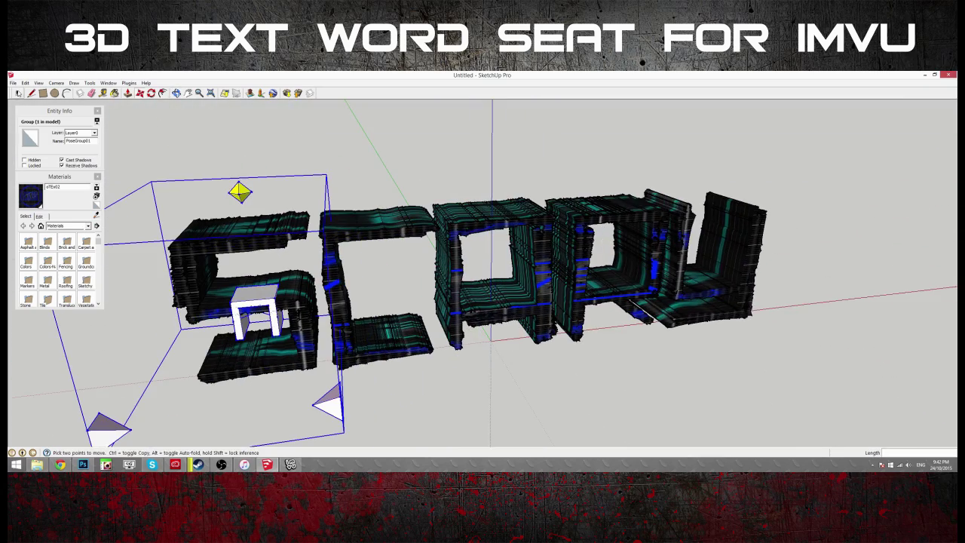
# Save the model as ScarySeatTest in the Sketchup Projects For Imvu folder and have the model problems fixed
pyautogui.click(12, 82)
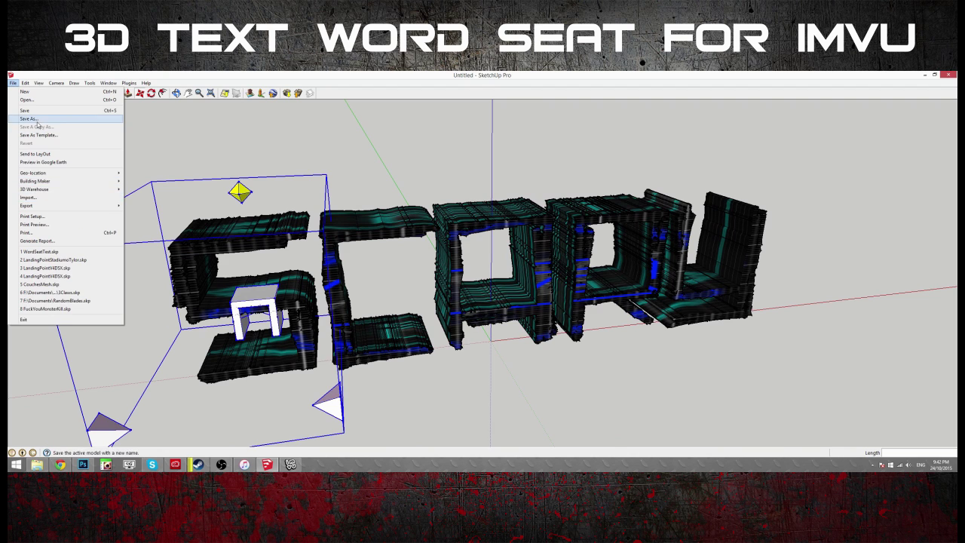
pyautogui.click(29, 118)
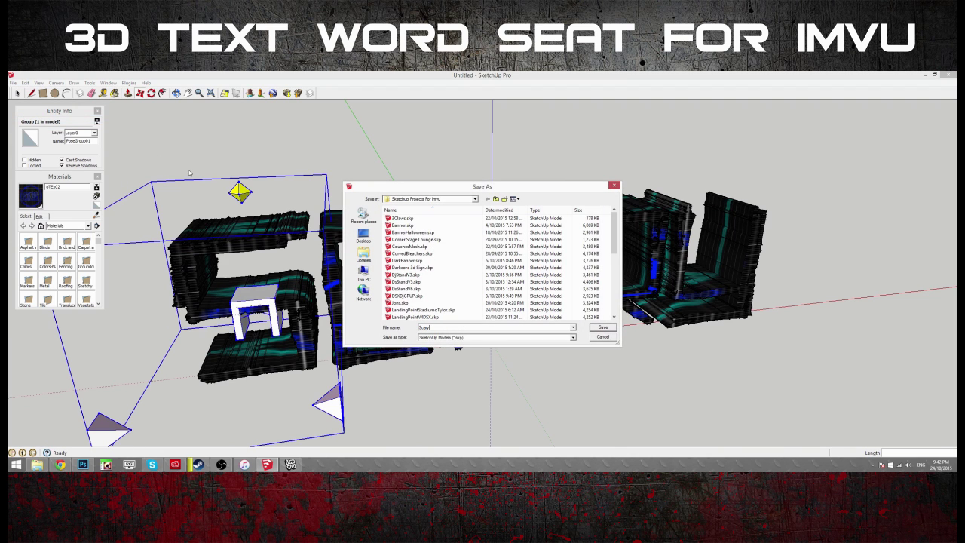
pyautogui.write('ScarySeatText')
pyautogui.press('Return')
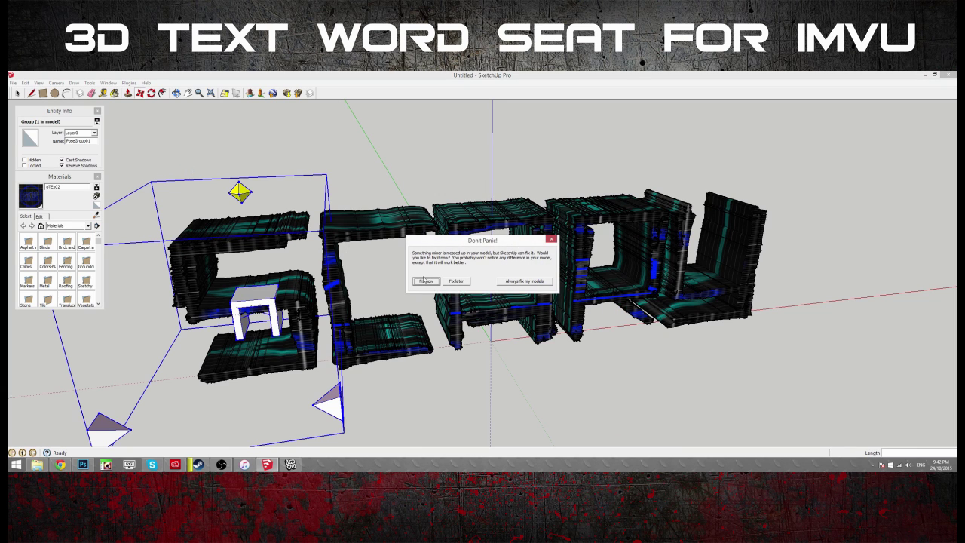
pyautogui.click(425, 280)
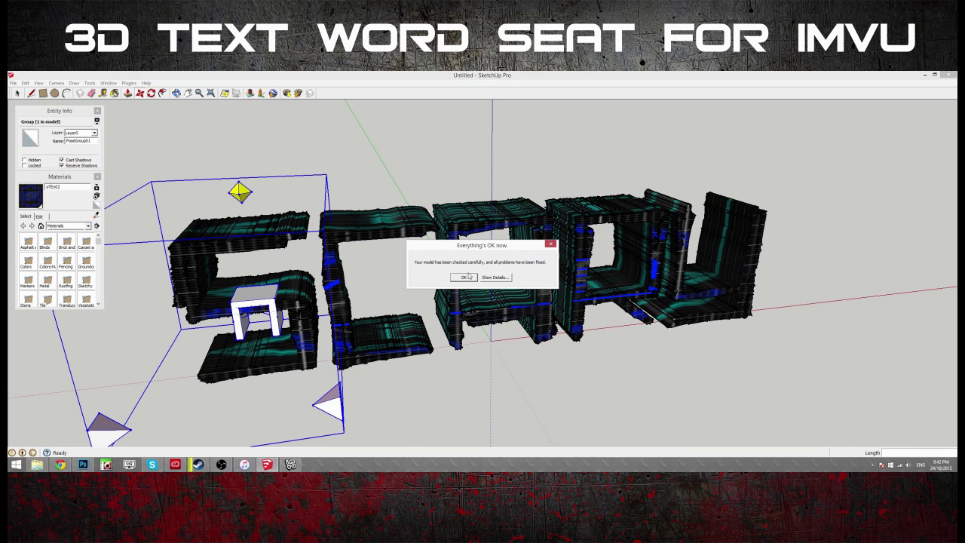
pyautogui.click(467, 278)
# Export the model as an IMVU file set with MeshOut, keeping the name ScarySeatTest
pyautogui.moveTo(275, 171); pyautogui.dragTo(429, 176, button='middle')
pyautogui.scroll(-3, 429, 176)
pyautogui.moveTo(587, 175); pyautogui.dragTo(455, 145, button='middle')
pyautogui.scroll(2, 456, 145)
pyautogui.click(129, 83)
pyautogui.moveTo(149, 101)
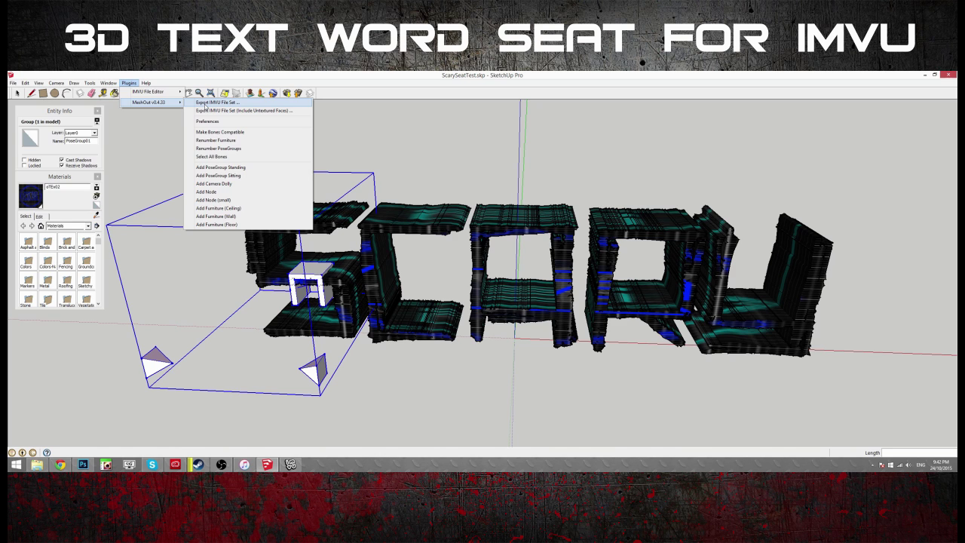
pyautogui.click(205, 104)
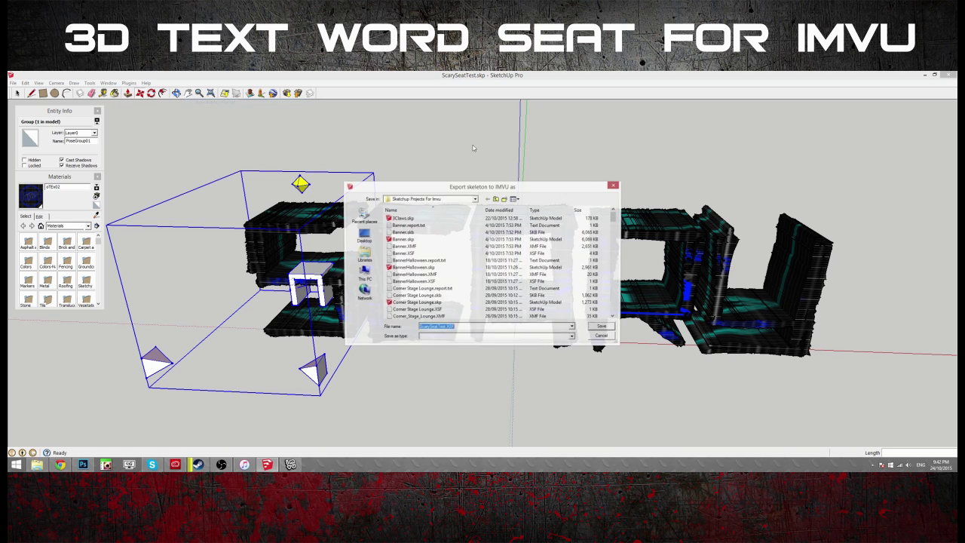
pyautogui.click(602, 327)
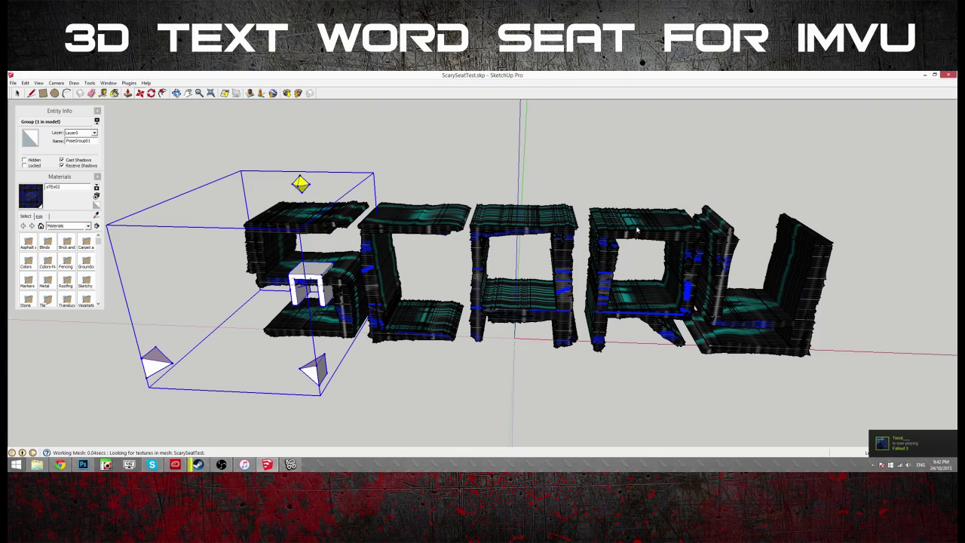
pyautogui.click(495, 289)
pyautogui.moveTo(495, 289); pyautogui.dragTo(769, 258, button='middle')
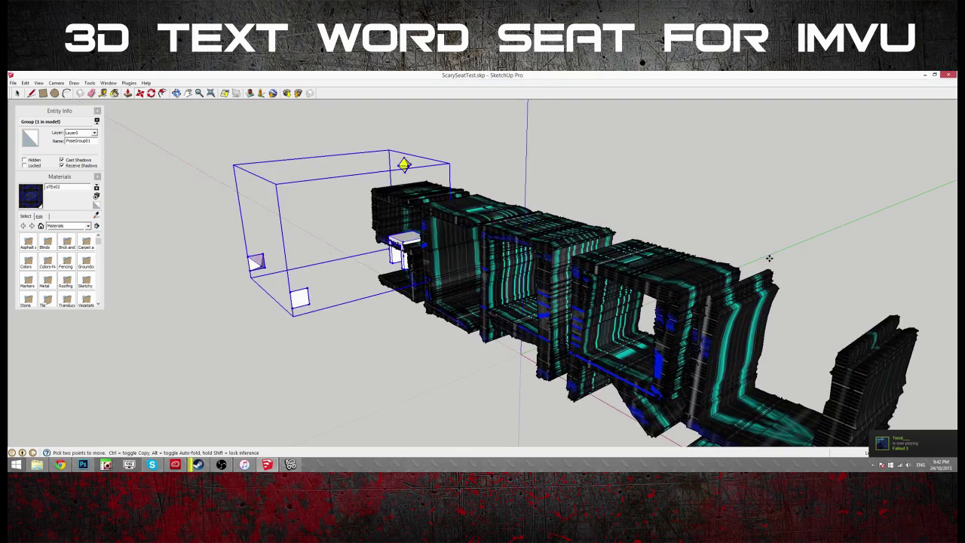
pyautogui.scroll(5, 769, 258)
pyautogui.moveTo(599, 259)
pyautogui.mouseDown(button='middle')
pyautogui.moveTo(754, 188)
pyautogui.moveTo(538, 185)
pyautogui.moveTo(616, 196)
pyautogui.moveTo(565, 202)
pyautogui.moveTo(484, 253)
pyautogui.moveTo(587, 248)
pyautogui.mouseUp(button='middle')
pyautogui.scroll(-5, 588, 248)
pyautogui.moveTo(652, 234); pyautogui.dragTo(338, 301, button='middle')
pyautogui.scroll(2, 574, 237)
# Switch to IMVU and derive a new furniture product from Chair Relaxed (denim) in the Creator tools
pyautogui.click(293, 465)
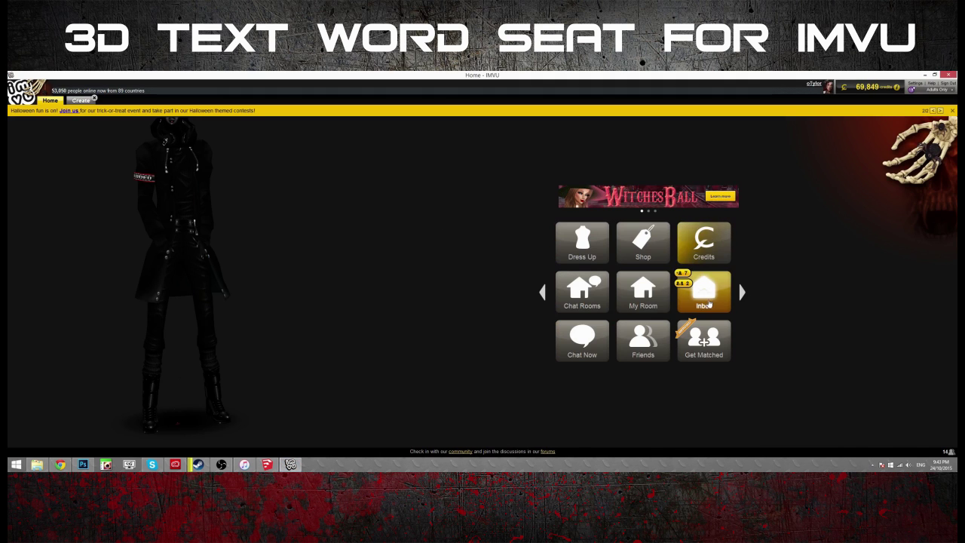
pyautogui.click(80, 100)
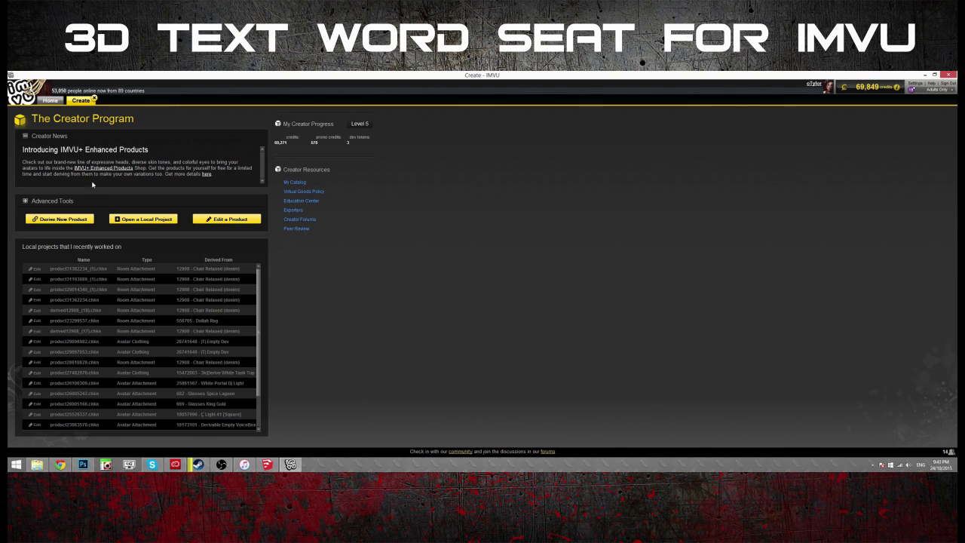
pyautogui.click(68, 217)
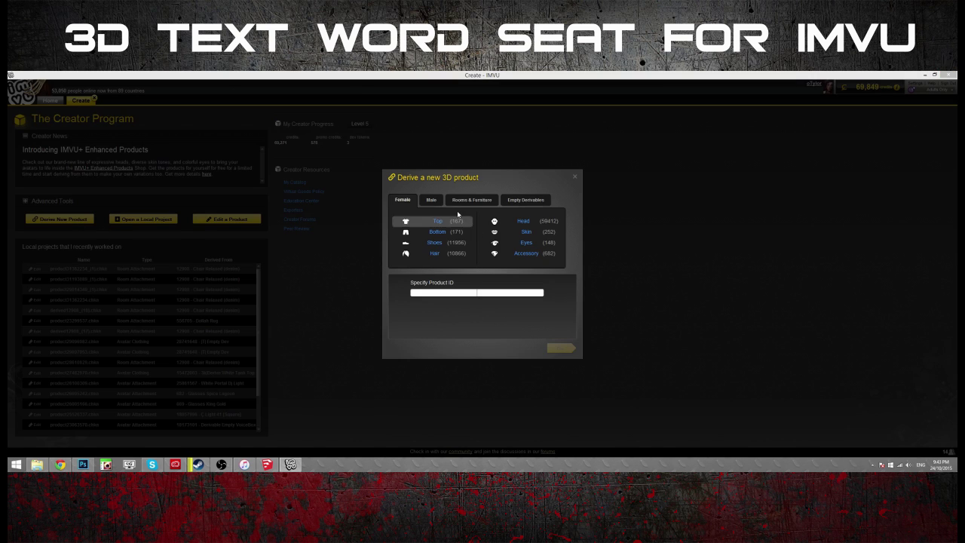
pyautogui.click(462, 201)
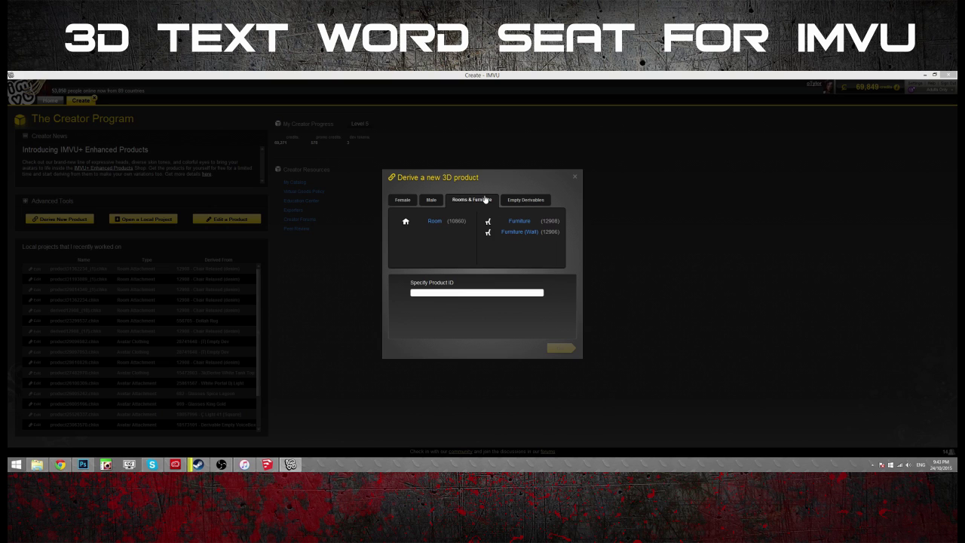
pyautogui.click(518, 223)
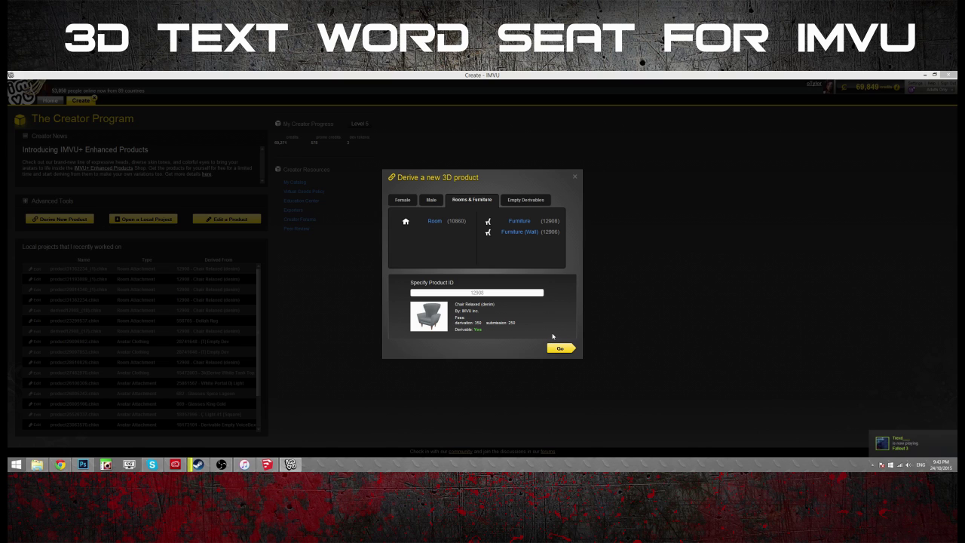
pyautogui.click(556, 349)
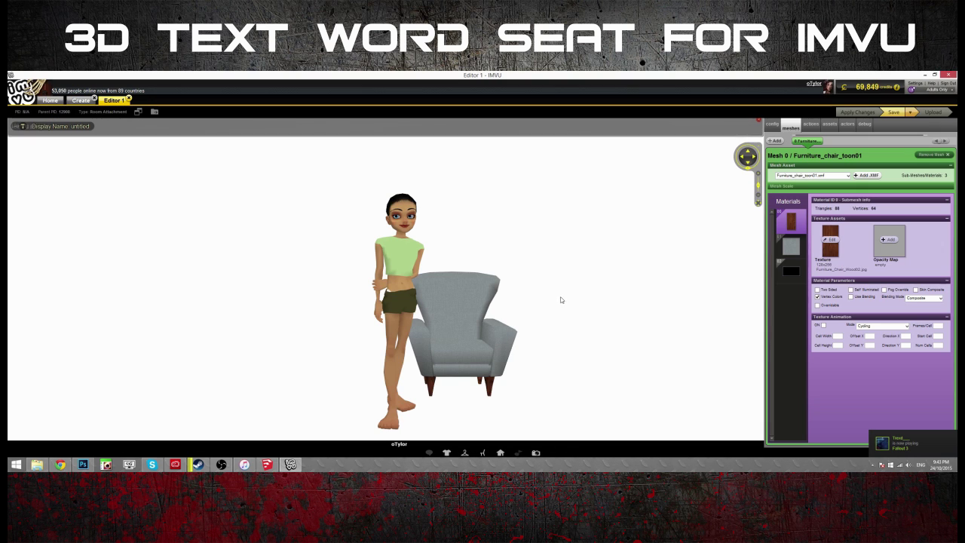
# Replace the chair mesh with ScarySeatTest.XMF from the Sketchup Projects For Imvu folder in Documents
pyautogui.click(865, 175)
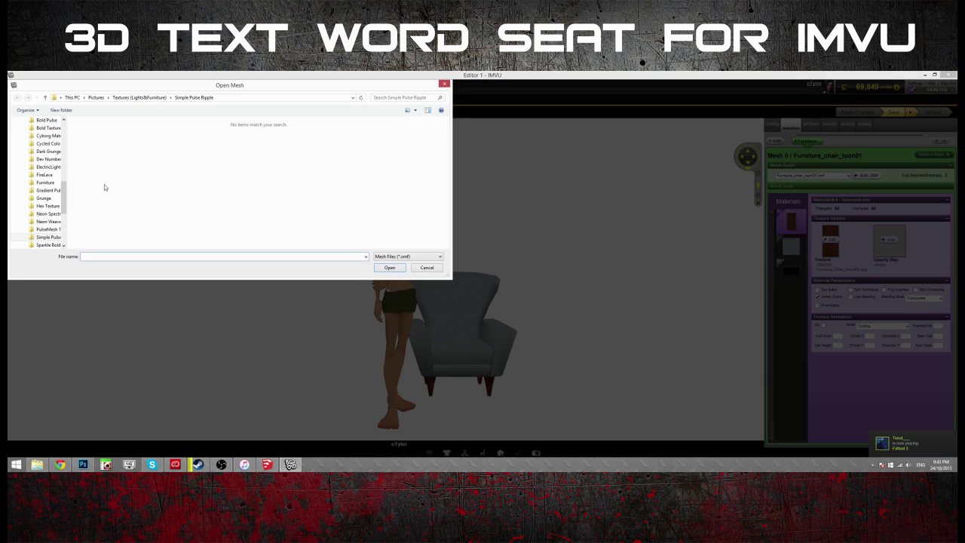
pyautogui.moveTo(64, 192); pyautogui.dragTo(64, 125)
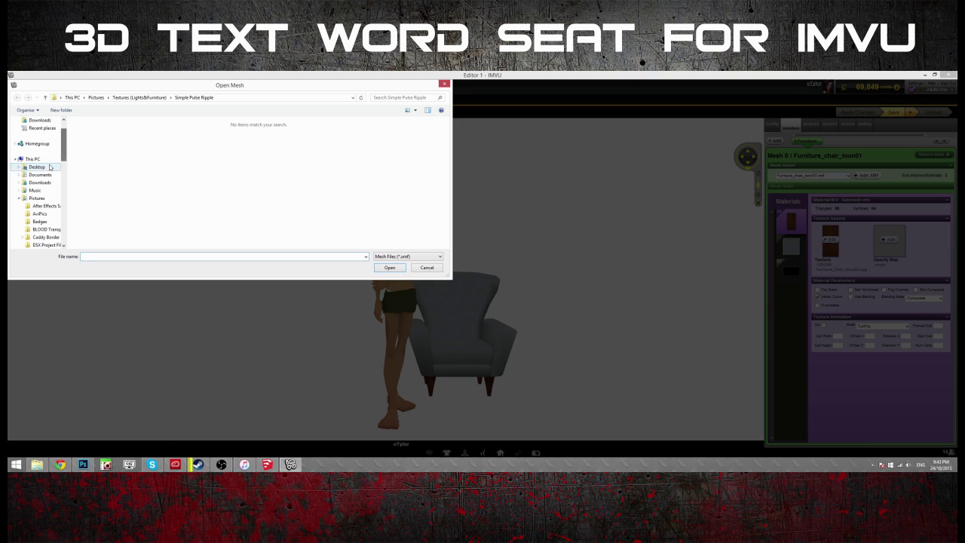
pyautogui.click(40, 174)
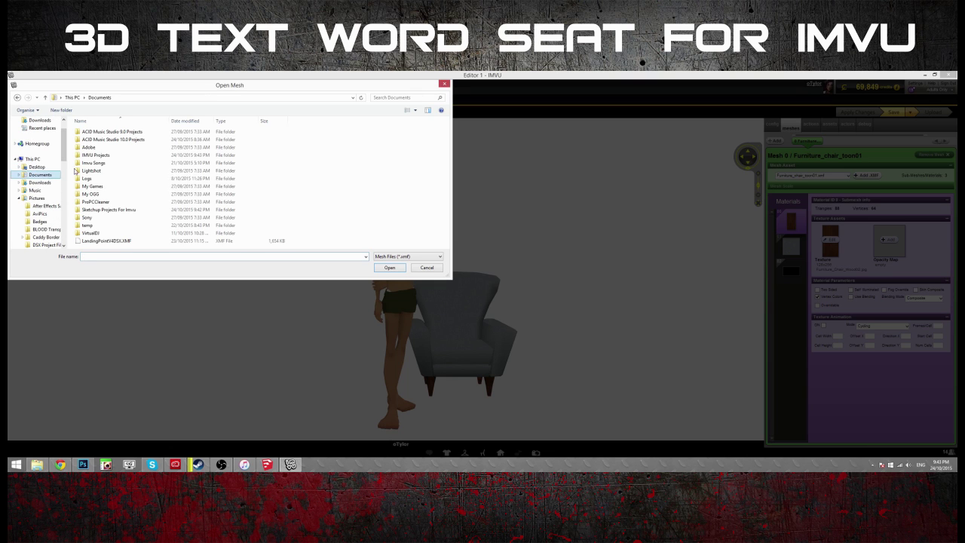
pyautogui.doubleClick(156, 211)
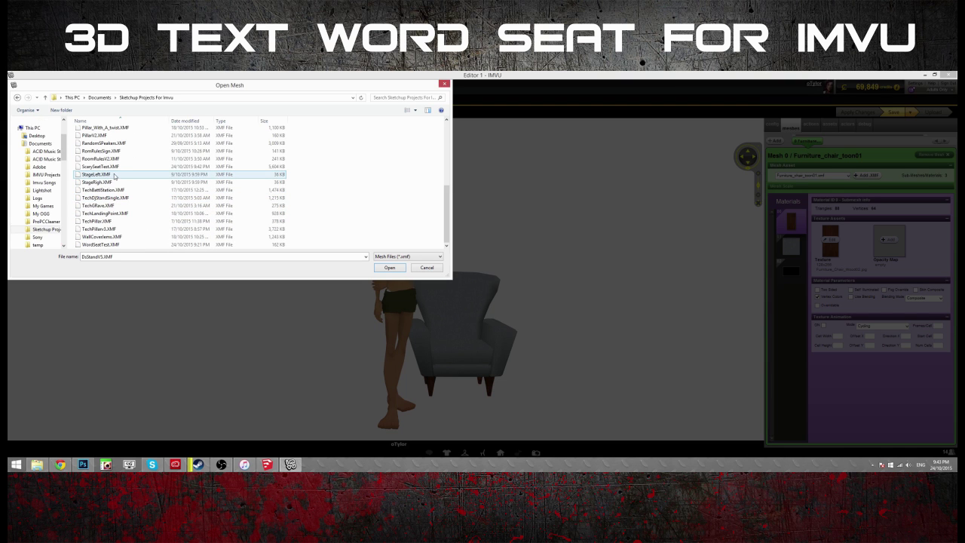
pyautogui.doubleClick(106, 166)
# Set the product's skeleton to ScarySeatTest.XSF from the Sketchup Projects For Imvu folder
pyautogui.click(774, 126)
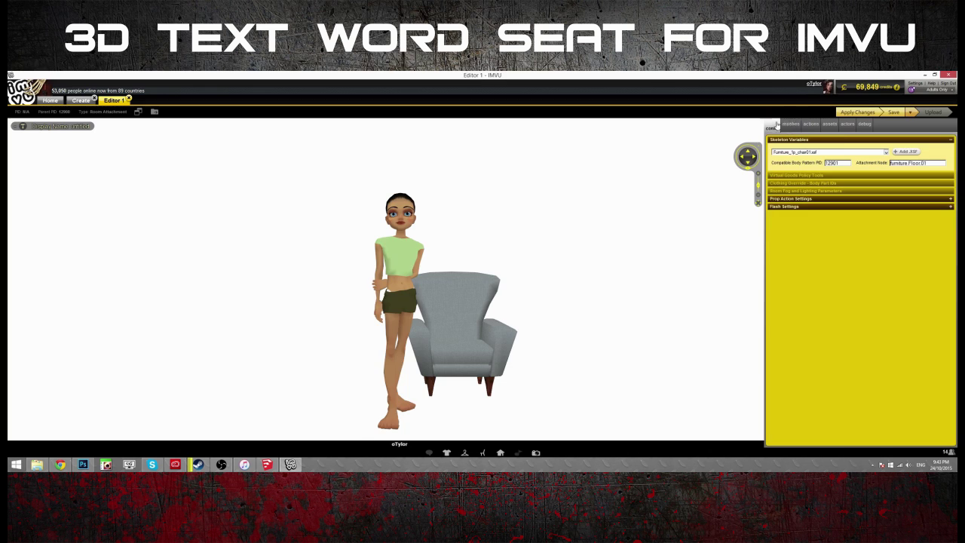
pyautogui.click(902, 153)
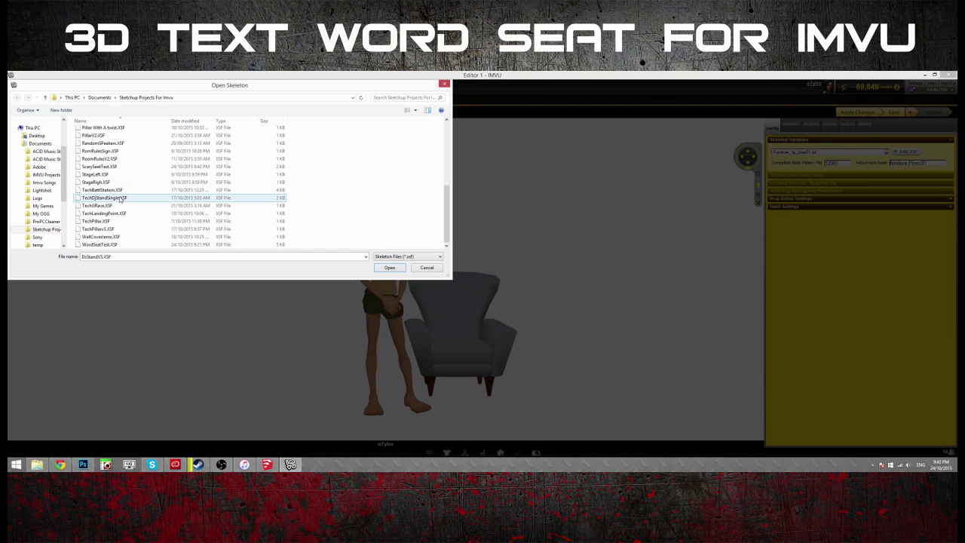
pyautogui.scroll(1, 120, 194)
pyautogui.scroll(2, 119, 190)
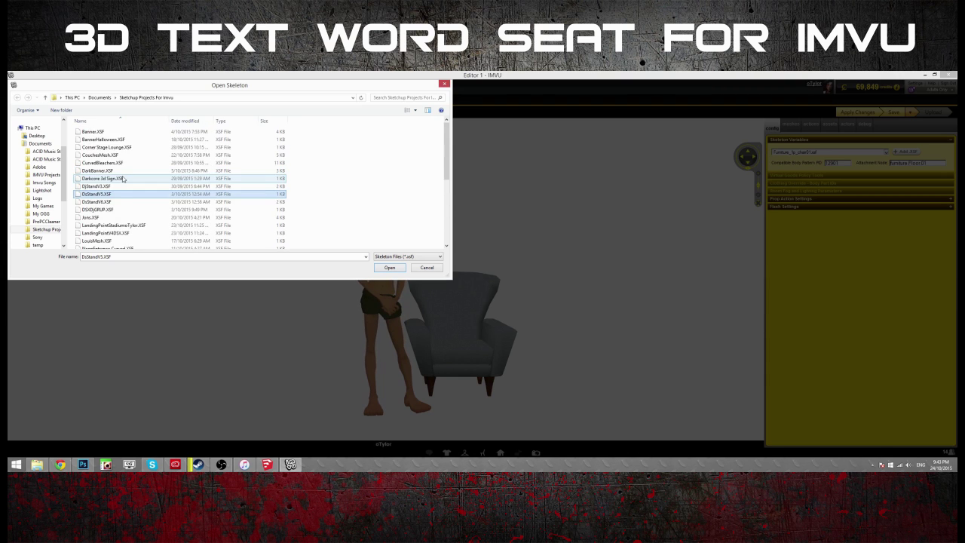
pyautogui.scroll(-2, 118, 190)
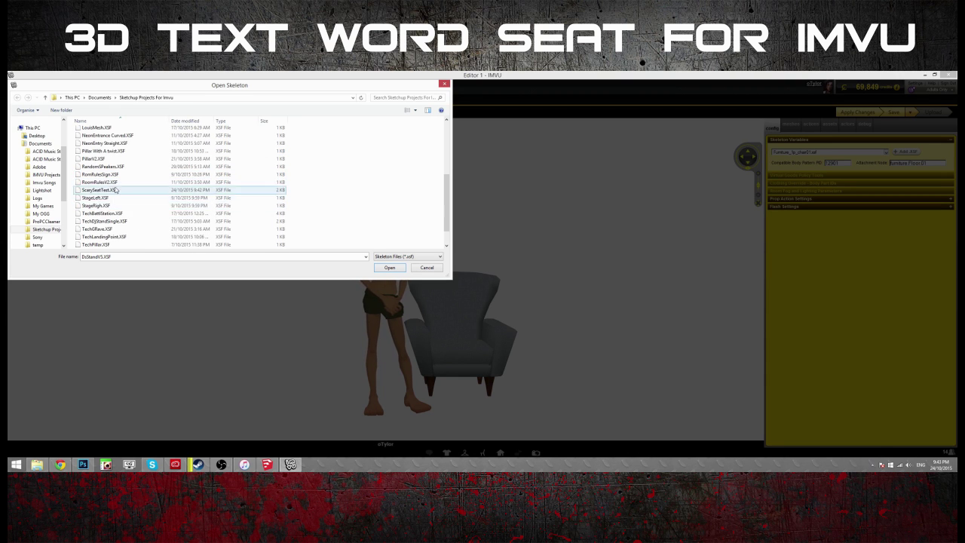
pyautogui.doubleClick(106, 190)
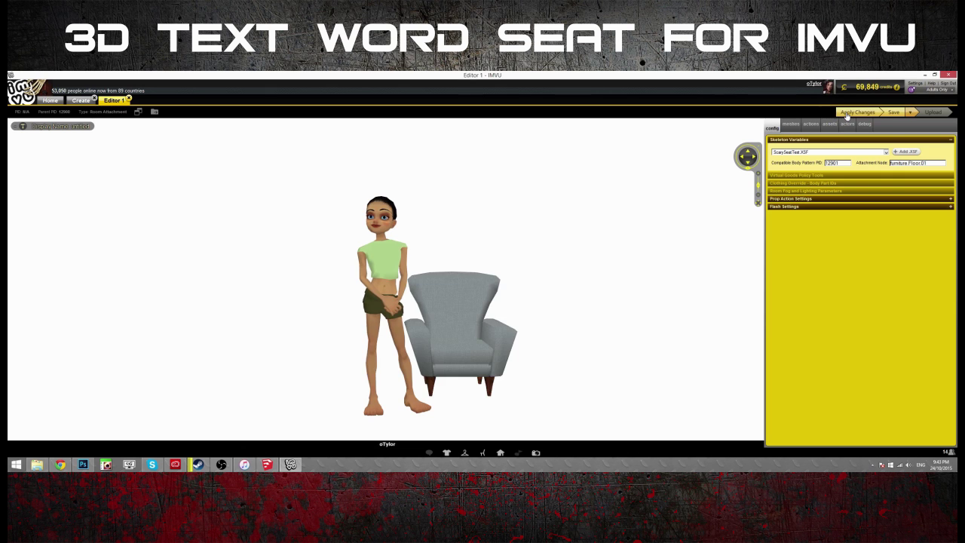
# Apply the mesh and skeleton changes and check the seated avatar on the letter S from the side and front
pyautogui.click(846, 115)
pyautogui.scroll(-3, 437, 262)
pyautogui.click(332, 287)
pyautogui.moveTo(422, 285); pyautogui.dragTo(548, 280)
pyautogui.scroll(5, 558, 288)
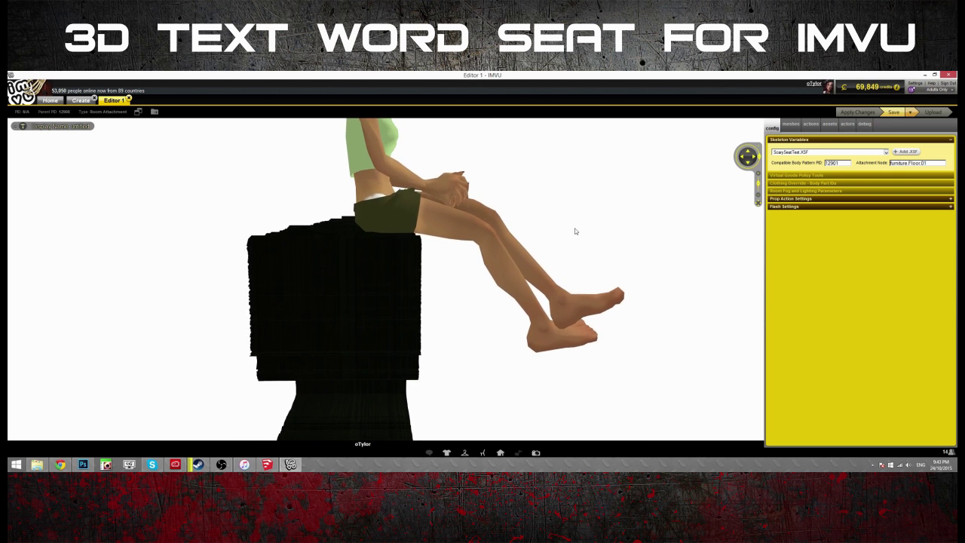
pyautogui.moveTo(574, 228); pyautogui.dragTo(433, 220)
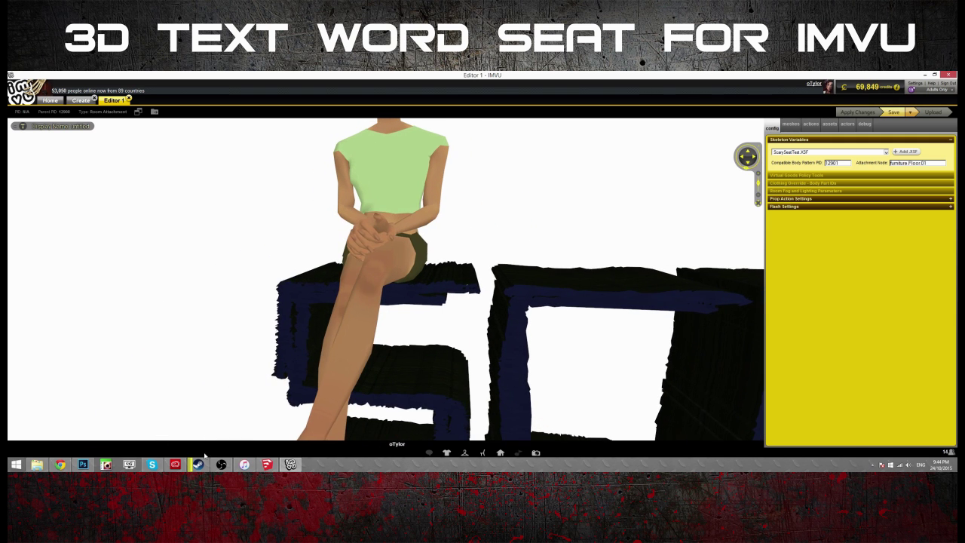
# Switch to SketchUp and add a second sitting pose group to the SCARY model
pyautogui.moveTo(294, 449); pyautogui.dragTo(269, 464)
pyautogui.moveTo(445, 264); pyautogui.dragTo(353, 343)
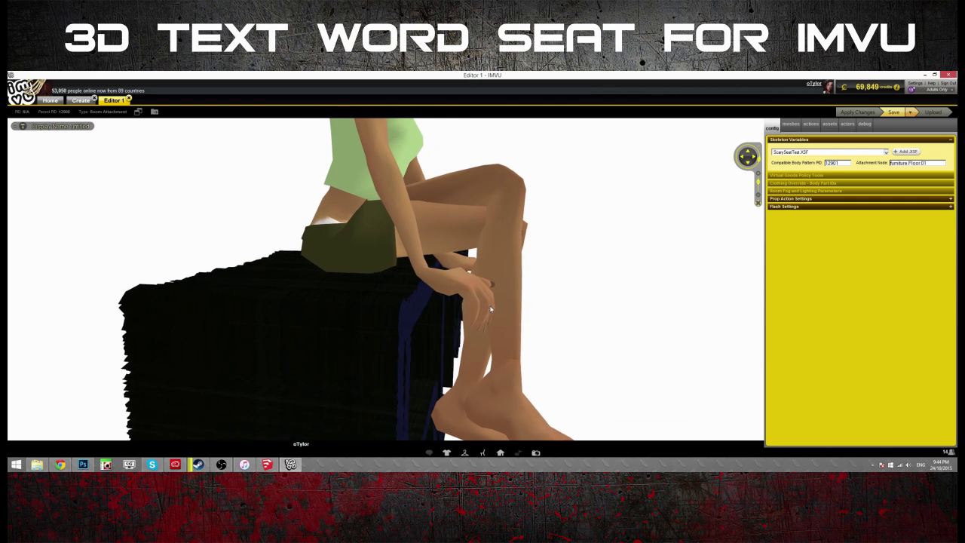
pyautogui.click(272, 464)
pyautogui.moveTo(364, 226); pyautogui.dragTo(376, 282, button='middle')
pyautogui.moveTo(151, 102)
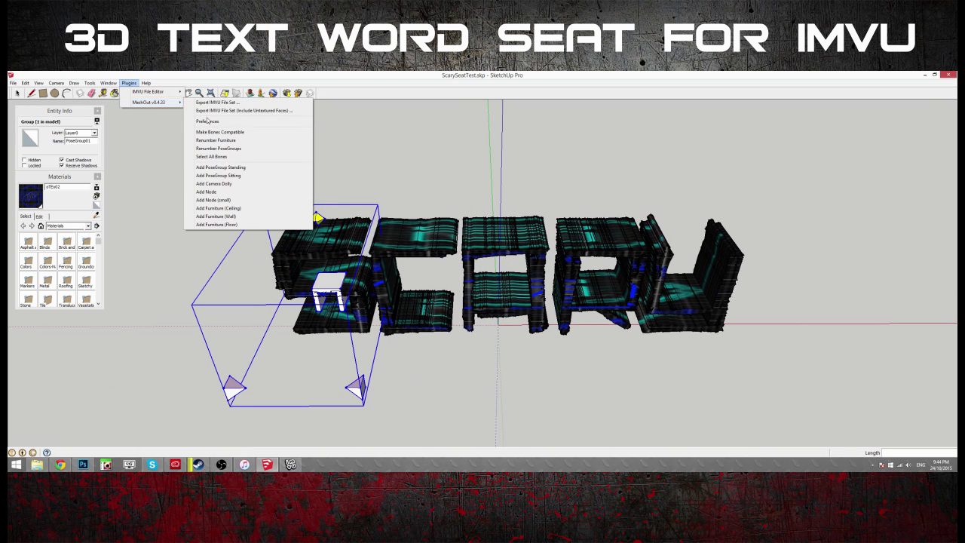
pyautogui.click(259, 176)
pyautogui.moveTo(527, 188); pyautogui.dragTo(583, 126, button='middle')
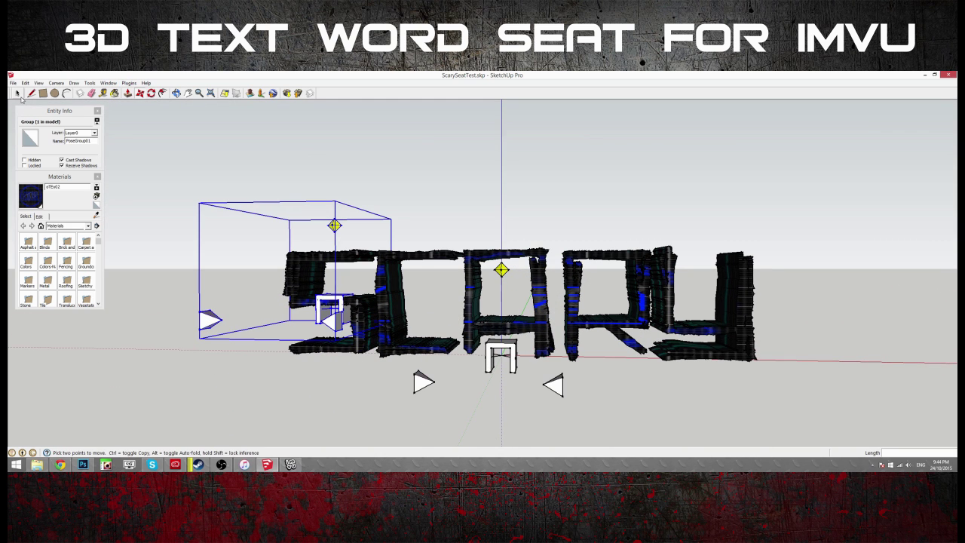
# Move the second sitting pose group onto the top of the letter C, checking its placement from above
pyautogui.moveTo(514, 351); pyautogui.dragTo(584, 303, button='middle')
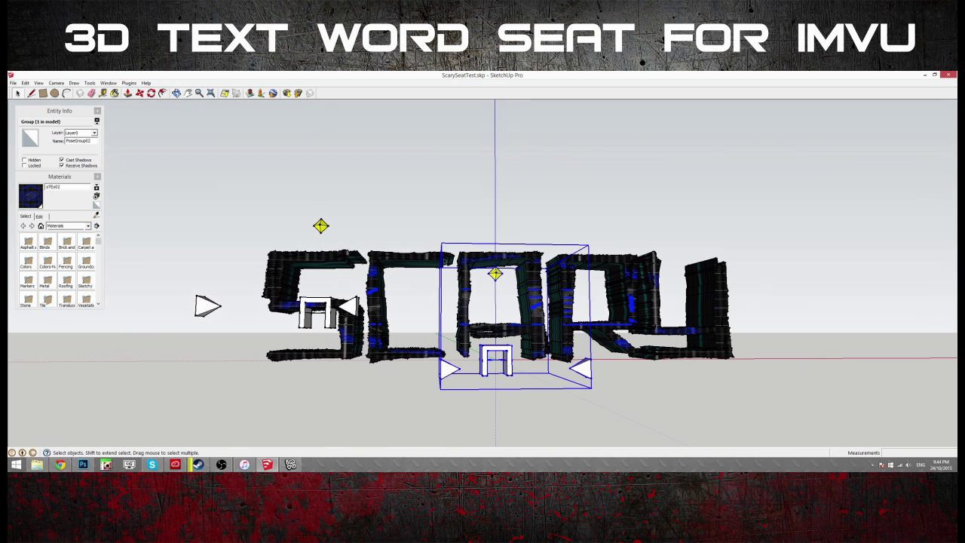
pyautogui.click(738, 381)
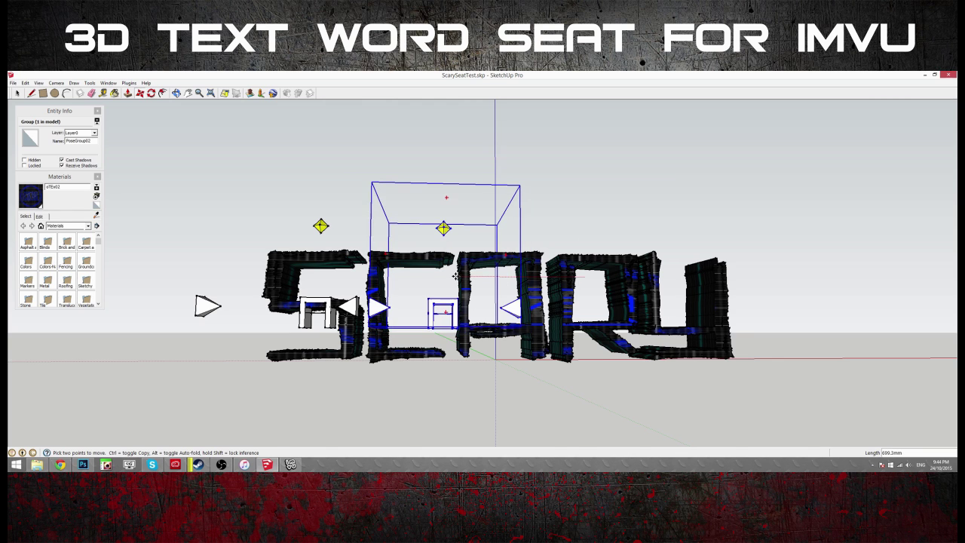
pyautogui.moveTo(450, 276); pyautogui.dragTo(658, 301, button='middle')
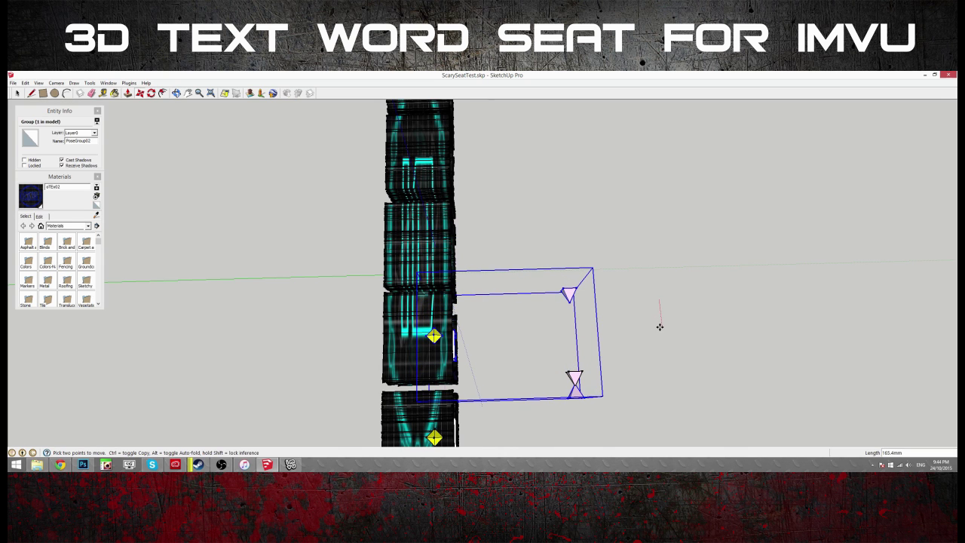
pyautogui.moveTo(660, 325); pyautogui.dragTo(588, 290, button='middle')
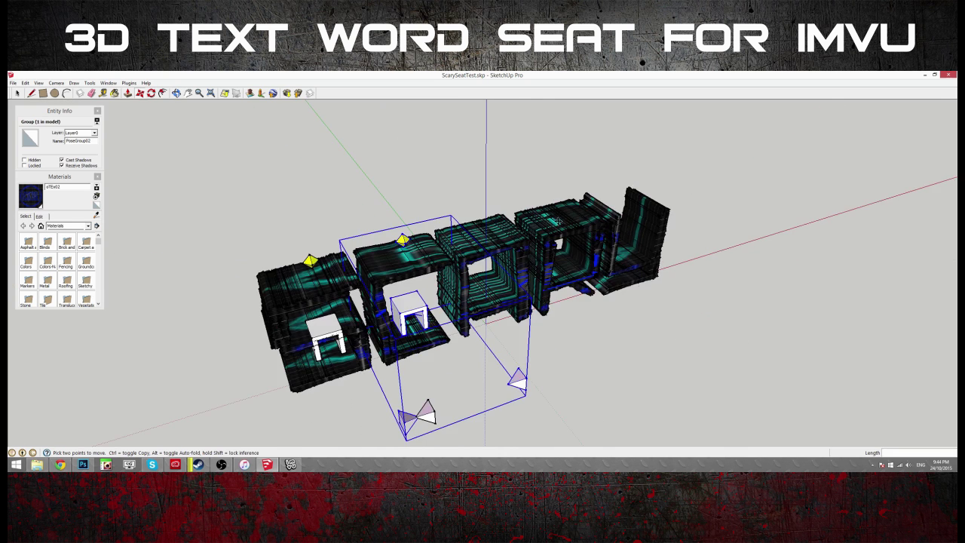
pyautogui.moveTo(664, 309); pyautogui.dragTo(614, 272, button='middle')
pyautogui.moveTo(671, 283); pyautogui.dragTo(622, 244, button='middle')
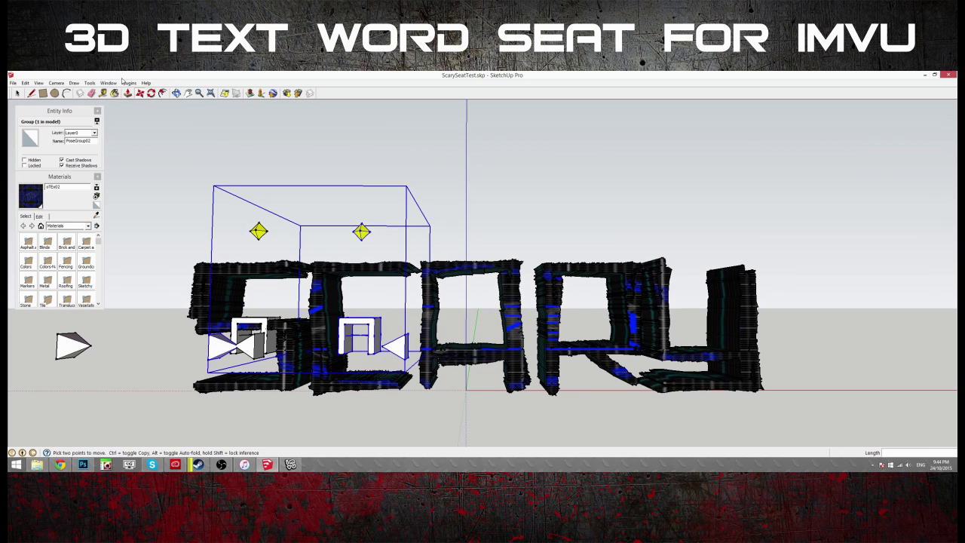
# Add a third sitting pose group to the model
pyautogui.moveTo(135, 102)
pyautogui.click(259, 176)
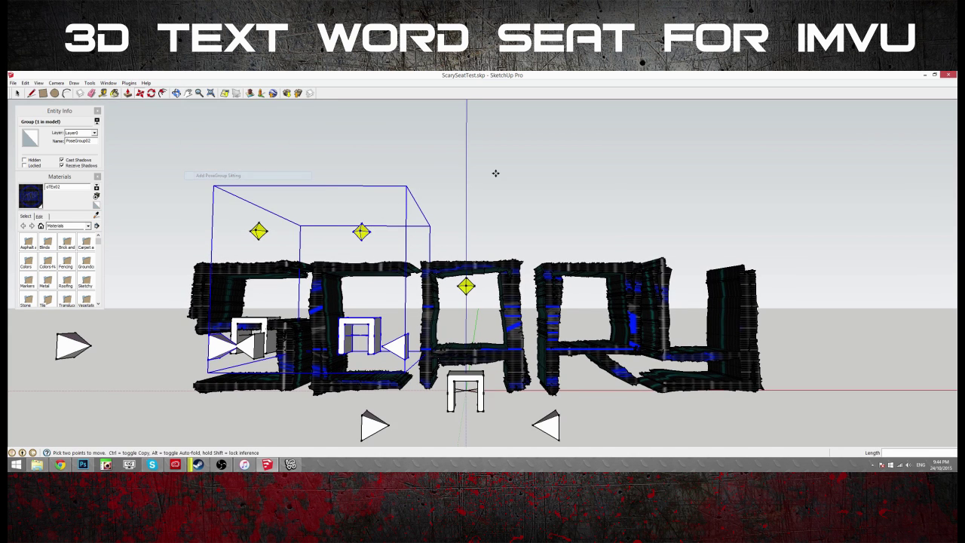
pyautogui.moveTo(495, 173); pyautogui.dragTo(360, 231, button='middle')
pyautogui.scroll(-2, 511, 296)
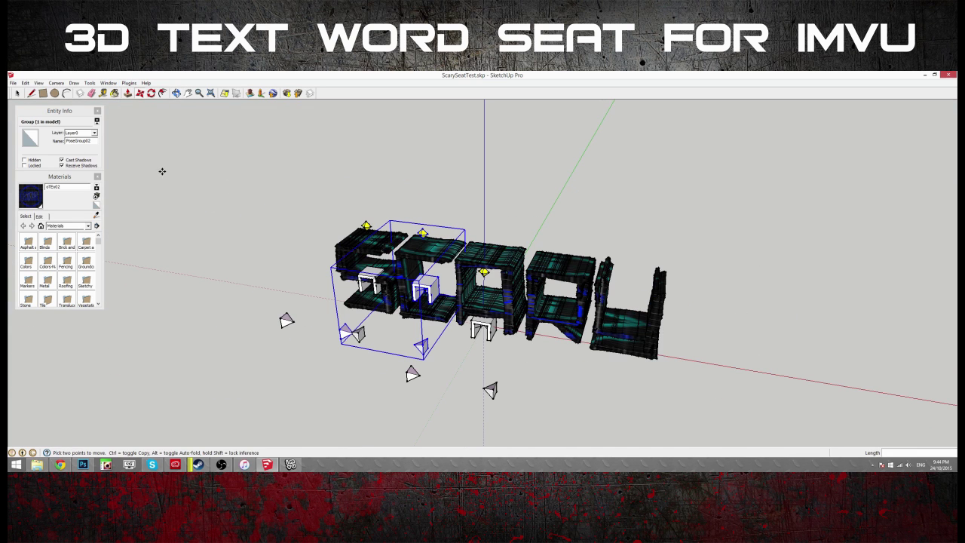
# Raise the third sitting pose group about 222 mm so it sits on top of the letter A
pyautogui.click(483, 326)
pyautogui.moveTo(487, 320); pyautogui.dragTo(595, 239, button='middle')
pyautogui.scroll(2, 576, 283)
pyautogui.moveTo(547, 299); pyautogui.dragTo(543, 273, button='middle')
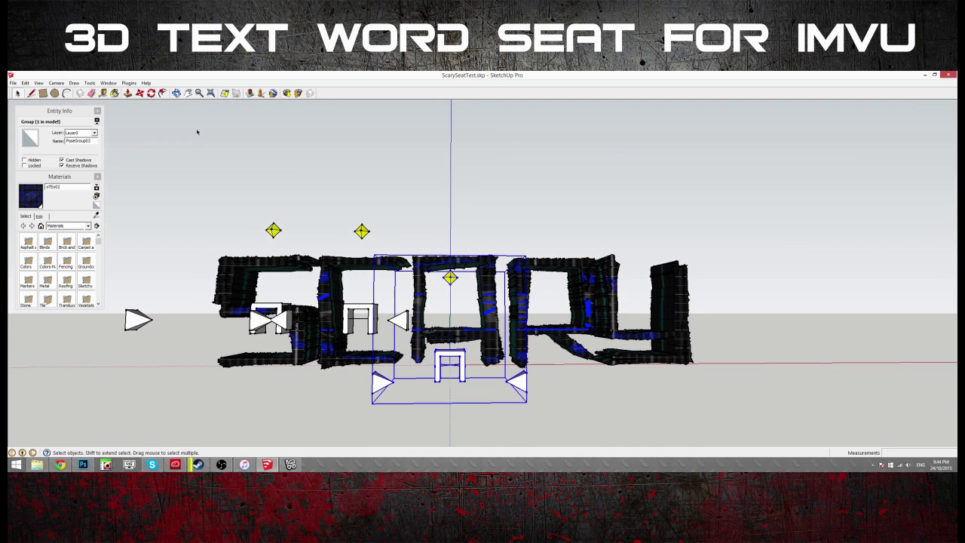
pyautogui.click(142, 95)
pyautogui.moveTo(608, 281); pyautogui.dragTo(604, 241)
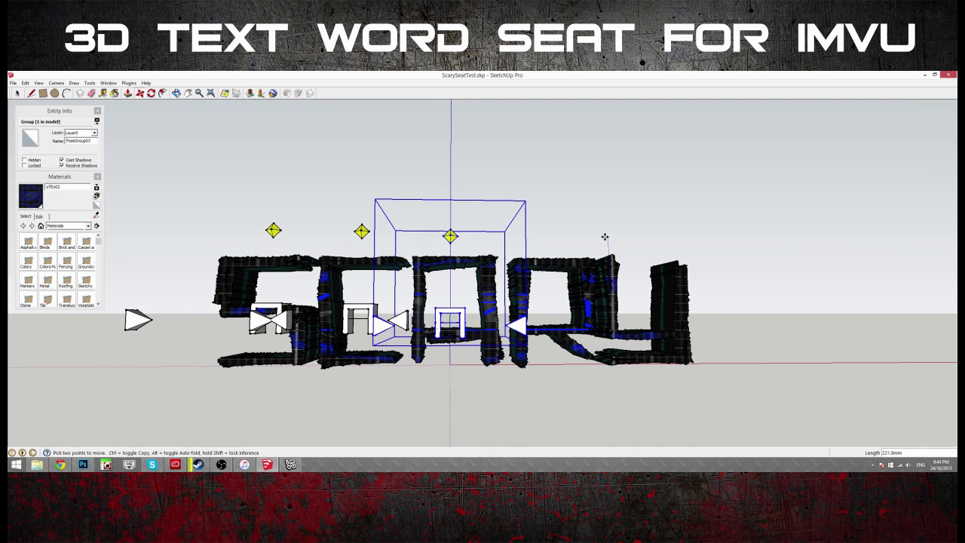
pyautogui.moveTo(605, 234); pyautogui.dragTo(698, 168, button='middle')
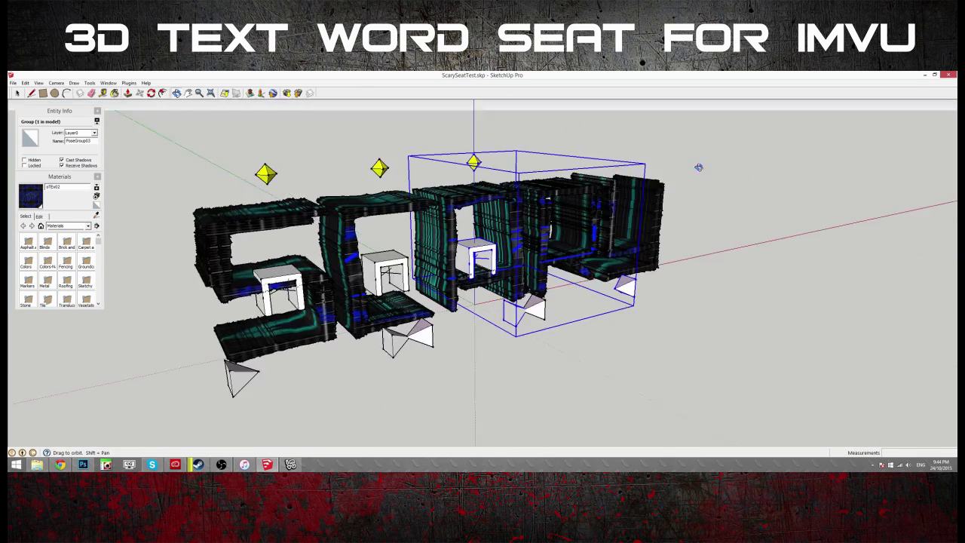
# Export the IMVU file set as ScarySeatTest.XSF in the Sketchup Projects For Imvu folder, replacing the existing export
pyautogui.scroll(-2, 577, 199)
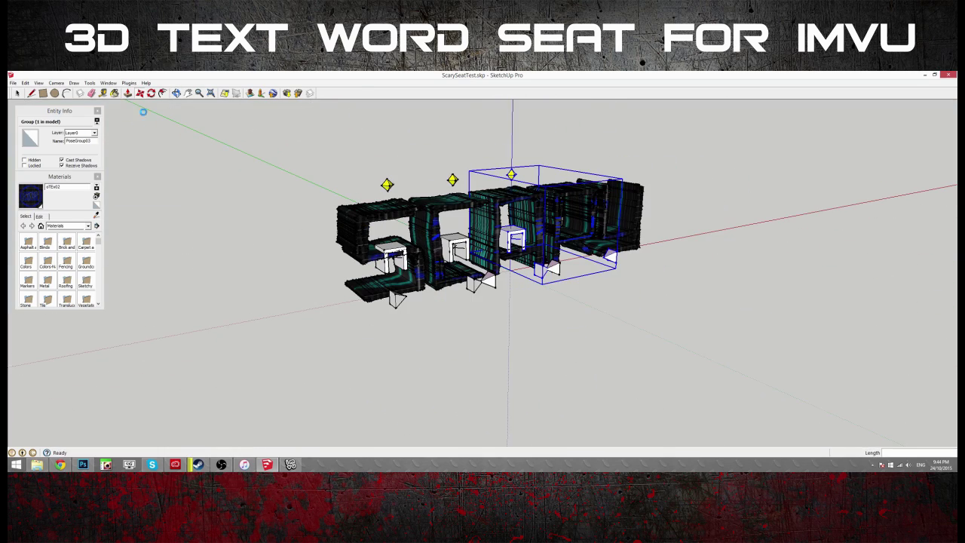
pyautogui.moveTo(135, 102)
pyautogui.click(220, 103)
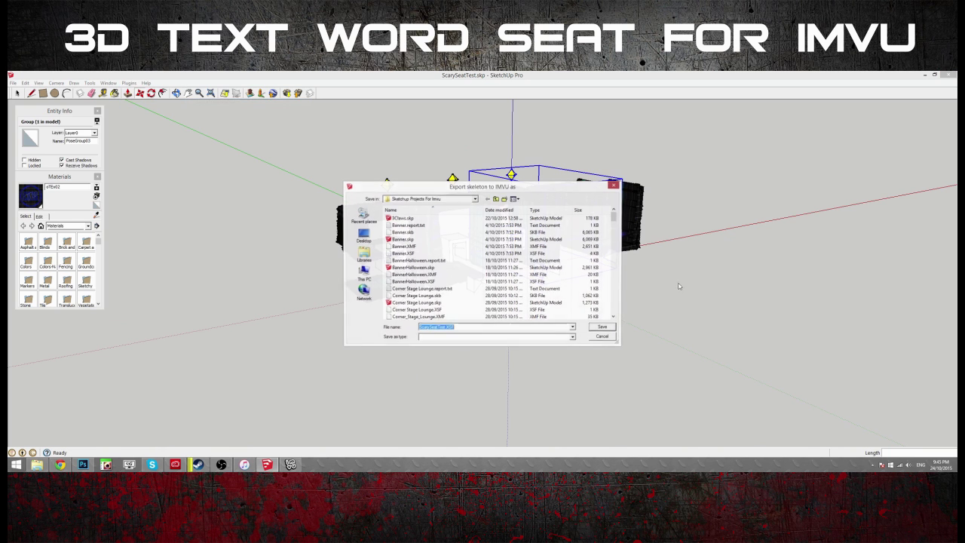
pyautogui.click(612, 326)
pyautogui.click(503, 269)
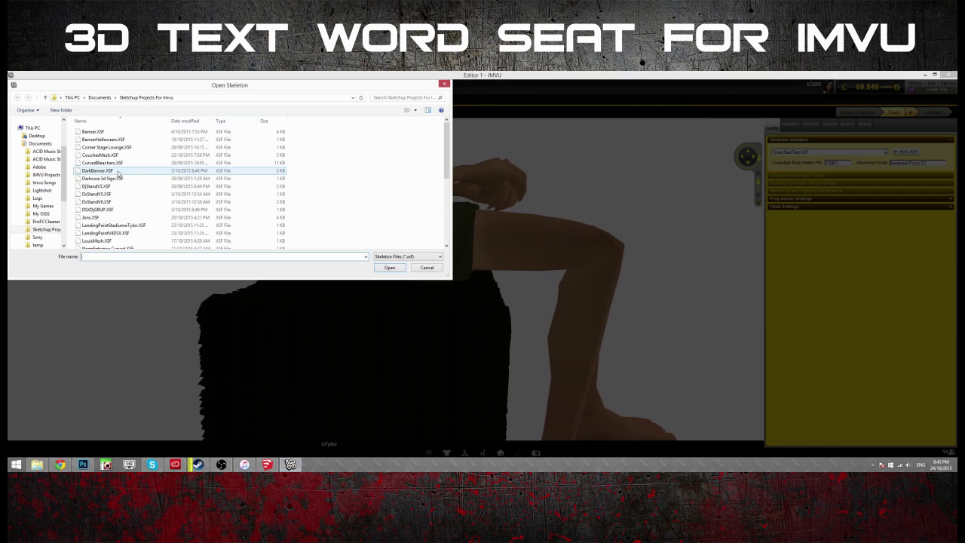
# In the IMVU editor, reload the product's skeleton from the updated ScarySeatTest.XSF
pyautogui.click(118, 172)
pyautogui.scroll(-8, 119, 181)
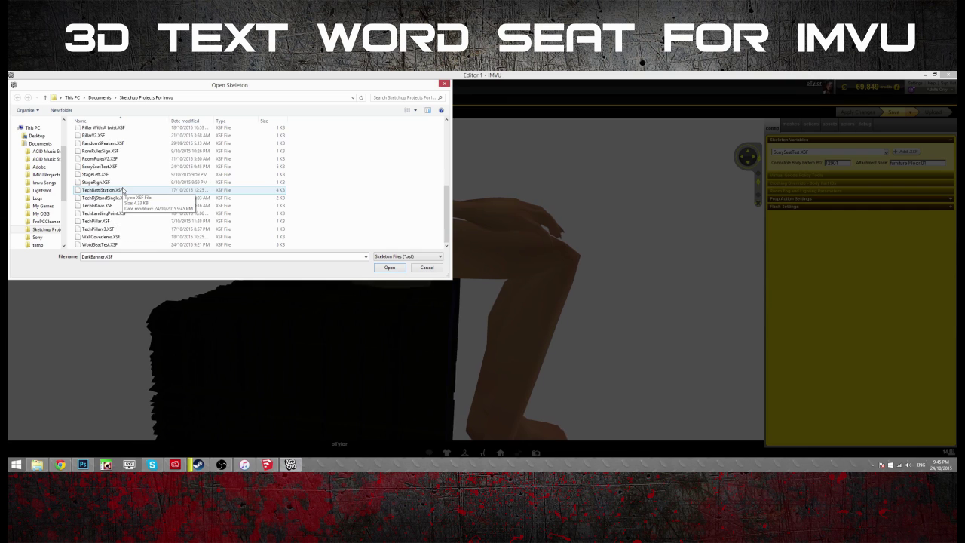
pyautogui.scroll(4, 122, 190)
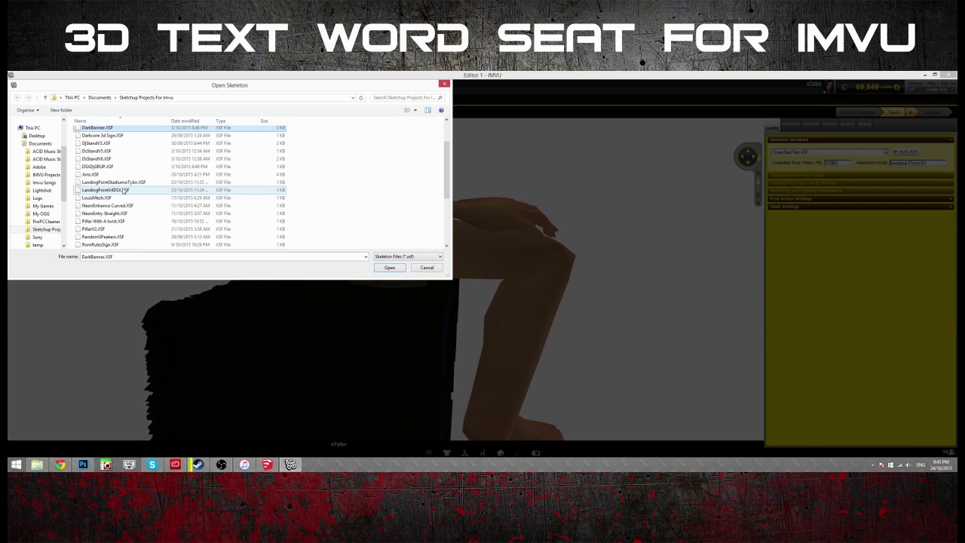
pyautogui.scroll(-1, 124, 190)
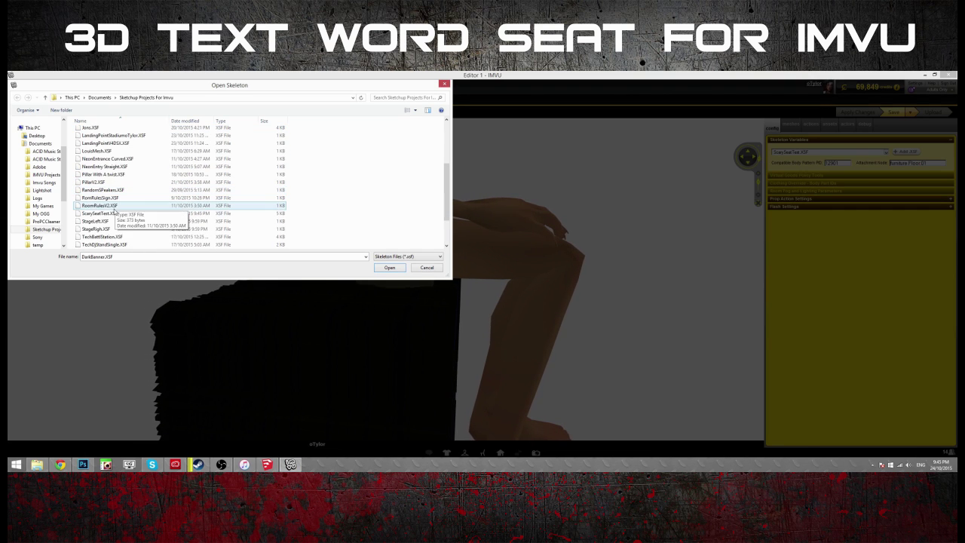
pyautogui.doubleClick(114, 216)
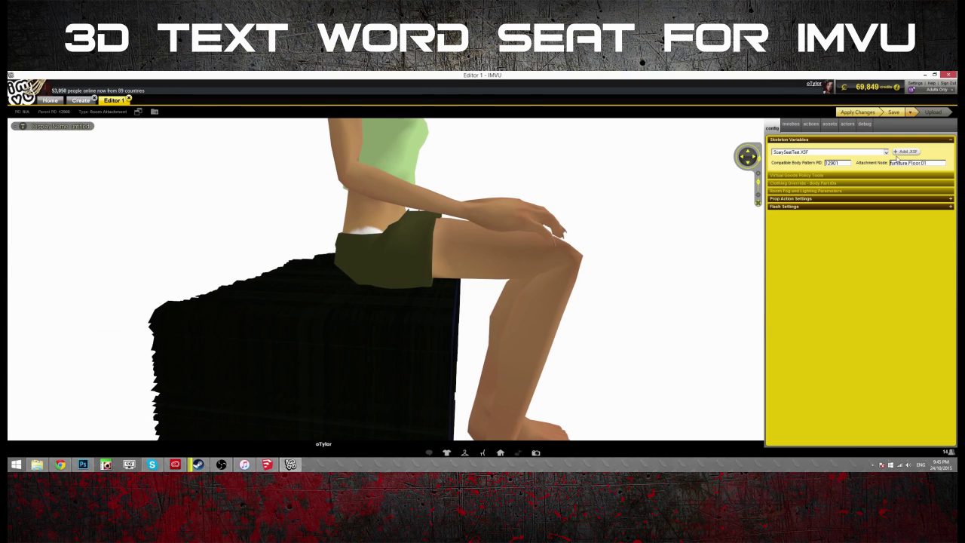
# Reload the product's mesh from the updated ScarySeatTest.XMF and apply the changes
pyautogui.click(791, 125)
pyautogui.click(867, 175)
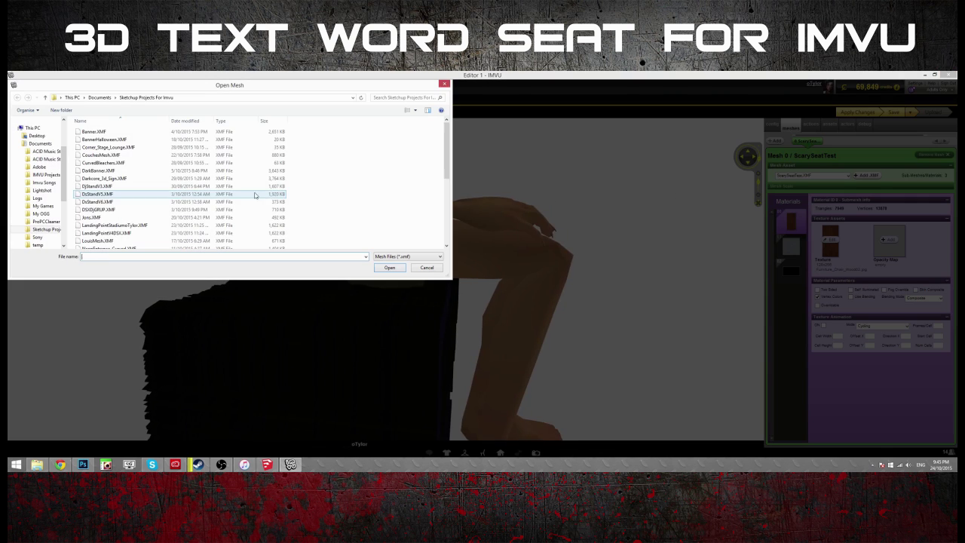
pyautogui.click(222, 205)
pyautogui.scroll(-4, 214, 208)
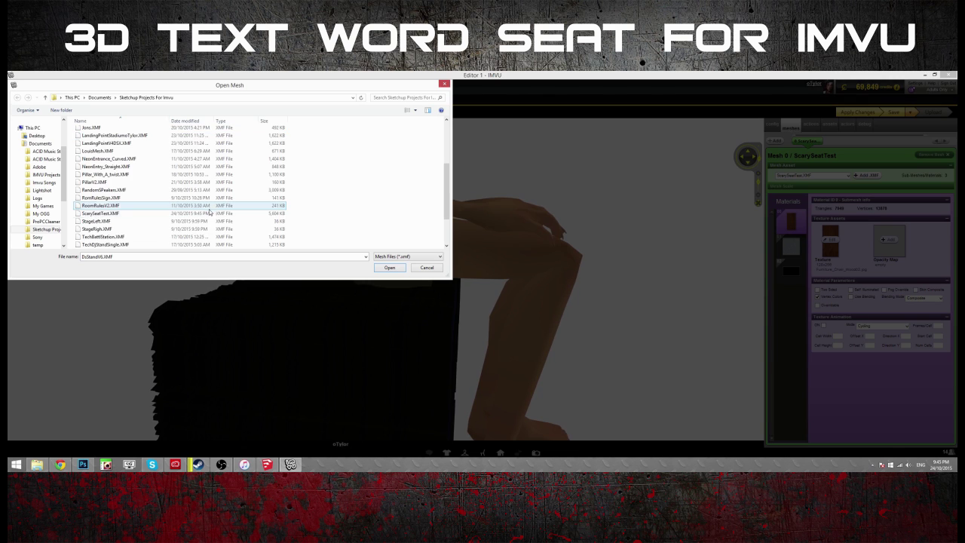
pyautogui.doubleClick(184, 214)
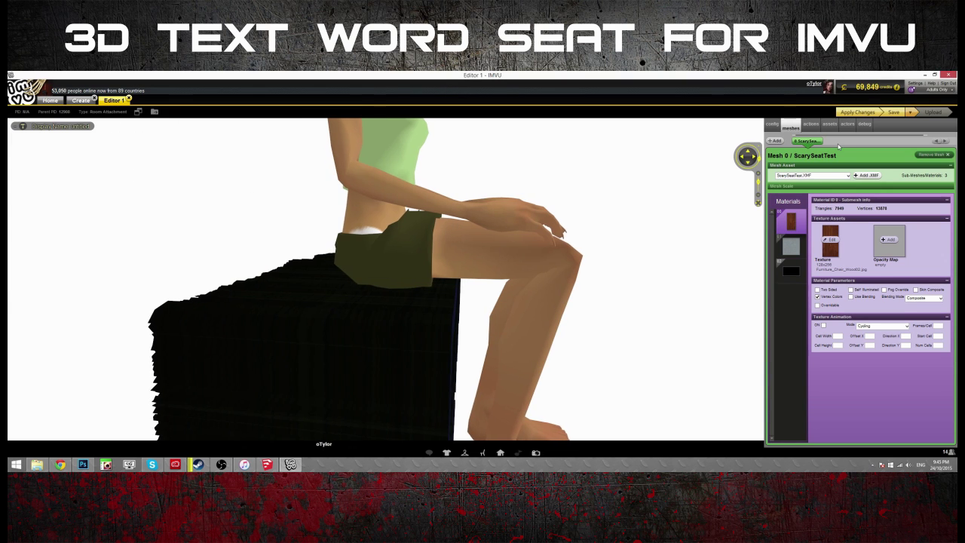
pyautogui.click(839, 113)
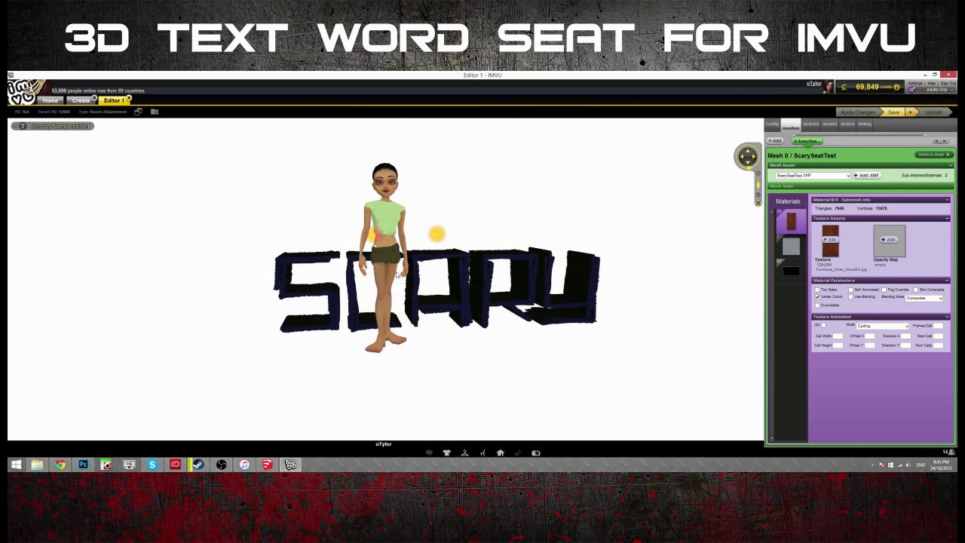
# Seat the avatar on the letter A and on another letter's spot, and check the poses from the front and side
pyautogui.click(437, 234)
pyautogui.moveTo(444, 296); pyautogui.dragTo(445, 267)
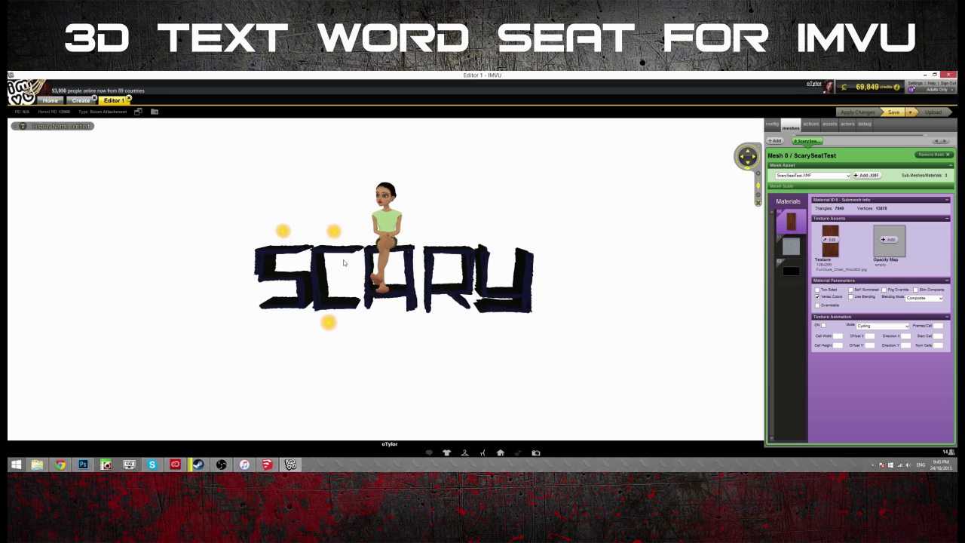
pyautogui.click(334, 231)
pyautogui.click(337, 294)
pyautogui.scroll(3, 525, 291)
pyautogui.moveTo(526, 292); pyautogui.dragTo(621, 276)
# Load a black room from My Rooms as the preview scene and delete the potted plant from it
pyautogui.click(503, 454)
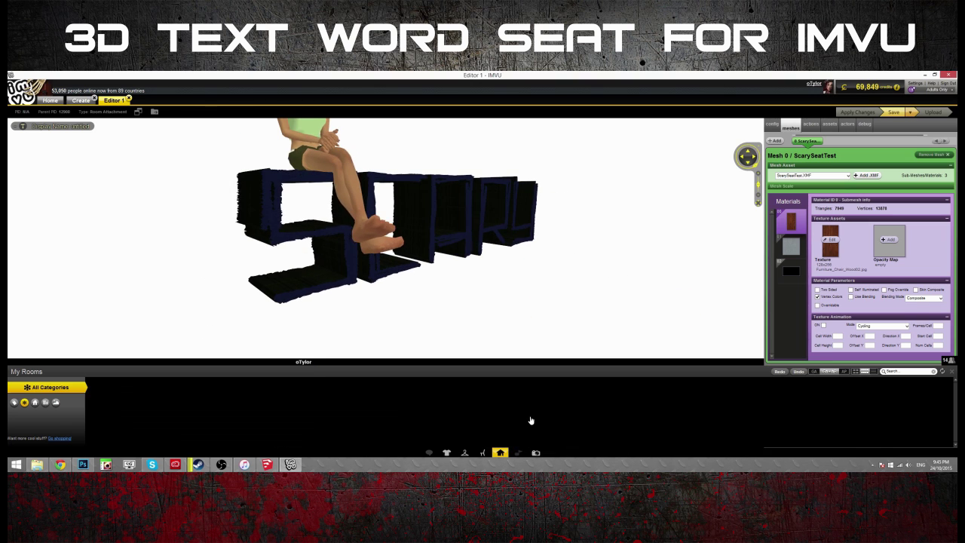
pyautogui.click(865, 397)
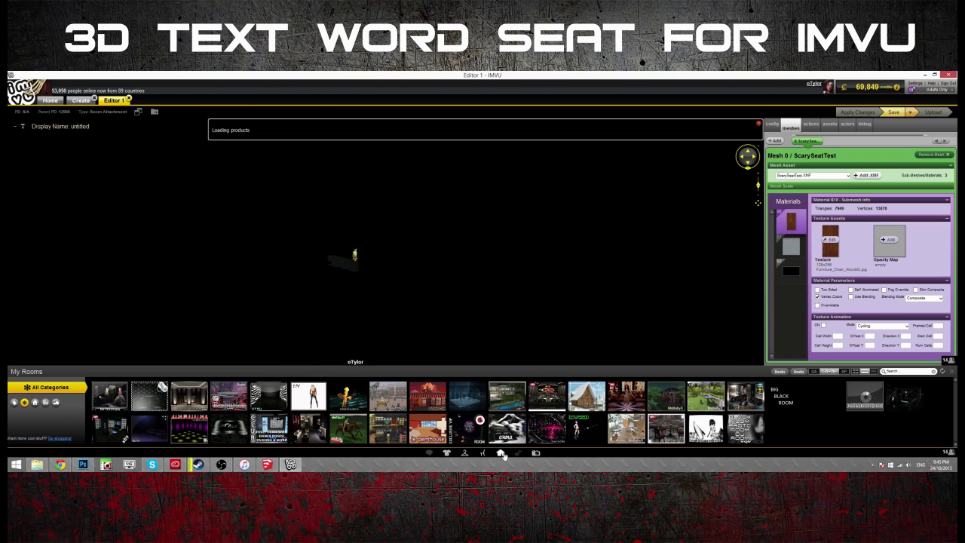
pyautogui.click(502, 454)
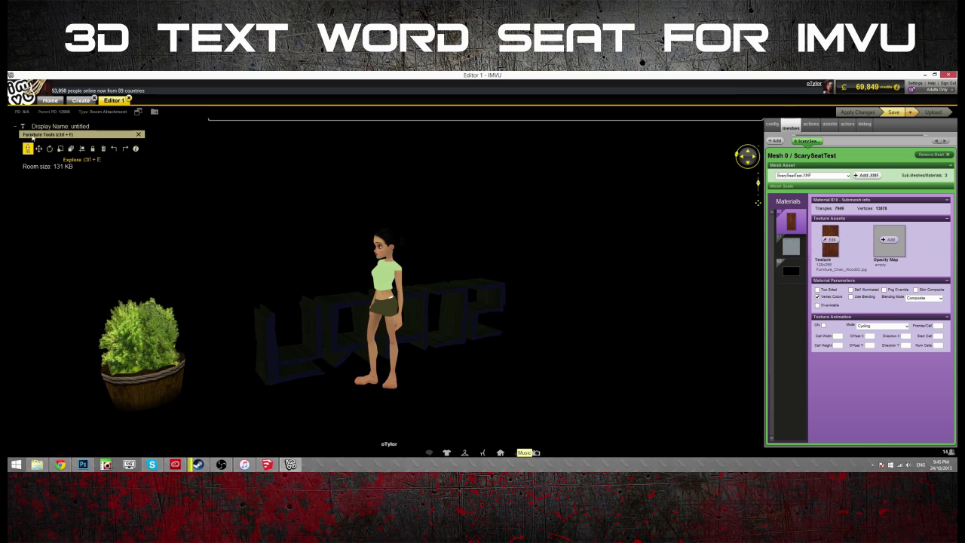
pyautogui.click(103, 148)
pyautogui.click(142, 351)
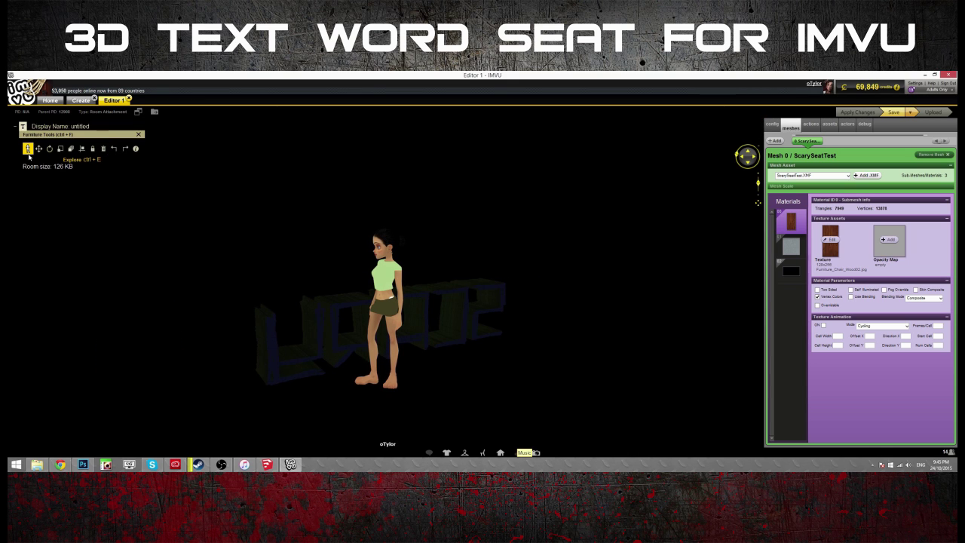
# Seat the avatar on the letter A in the black room and view the word from the front
pyautogui.click(435, 270)
pyautogui.moveTo(450, 286); pyautogui.dragTo(557, 335)
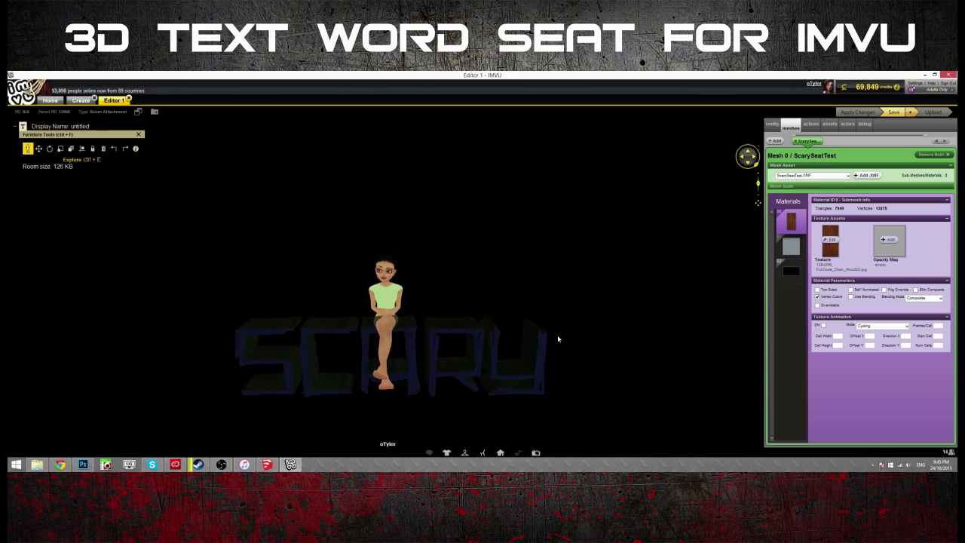
pyautogui.scroll(5, 560, 340)
# Turn off Vertex Colors for the wood and grey materials of the mesh and apply the changes
pyautogui.click(818, 296)
pyautogui.moveTo(682, 234); pyautogui.dragTo(567, 300, button='right')
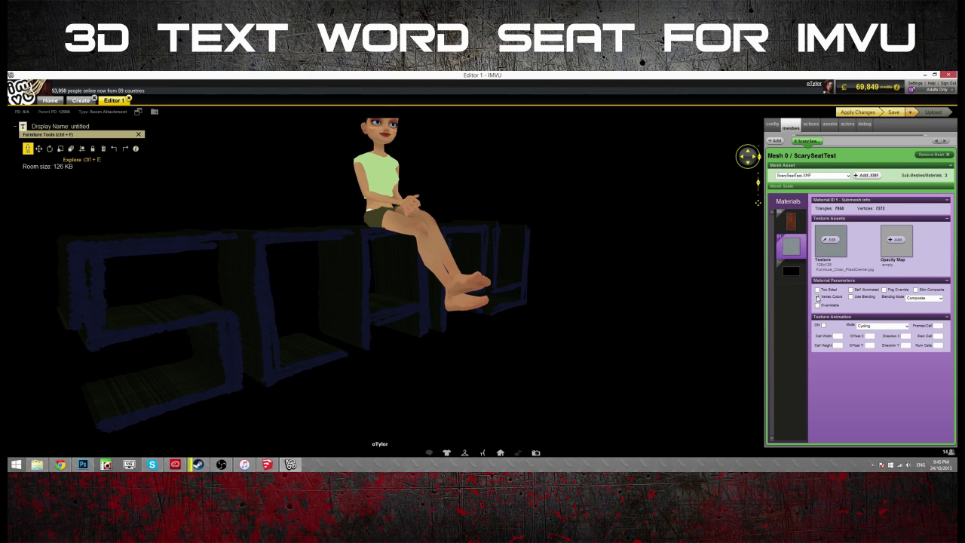
pyautogui.click(846, 115)
# Reseat the avatar on the letter A and examine the seat's wood and grey textures from the back and front
pyautogui.scroll(-5, 573, 263)
pyautogui.moveTo(538, 264); pyautogui.dragTo(450, 248)
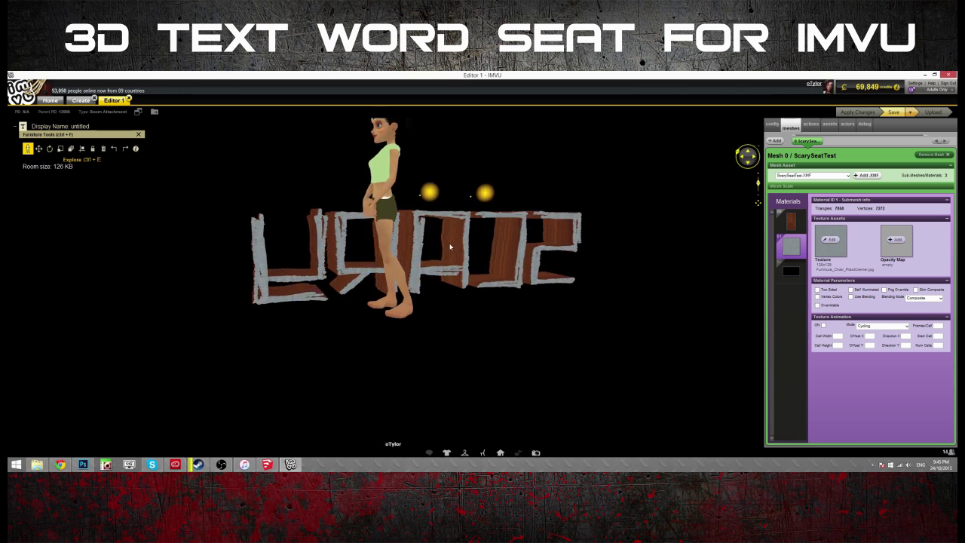
pyautogui.moveTo(458, 196); pyautogui.dragTo(478, 246, button='right')
pyautogui.click(455, 246)
pyautogui.moveTo(542, 291); pyautogui.dragTo(697, 291)
pyautogui.scroll(-4, 641, 294)
pyautogui.moveTo(590, 299); pyautogui.dragTo(606, 267, button='right')
# Replace the wood material's texture with RedSteelMeshTexture.jpg from the PulseMesh Texture folder, enable Scrolling texture animation along Y, and apply the changes
pyautogui.click(799, 221)
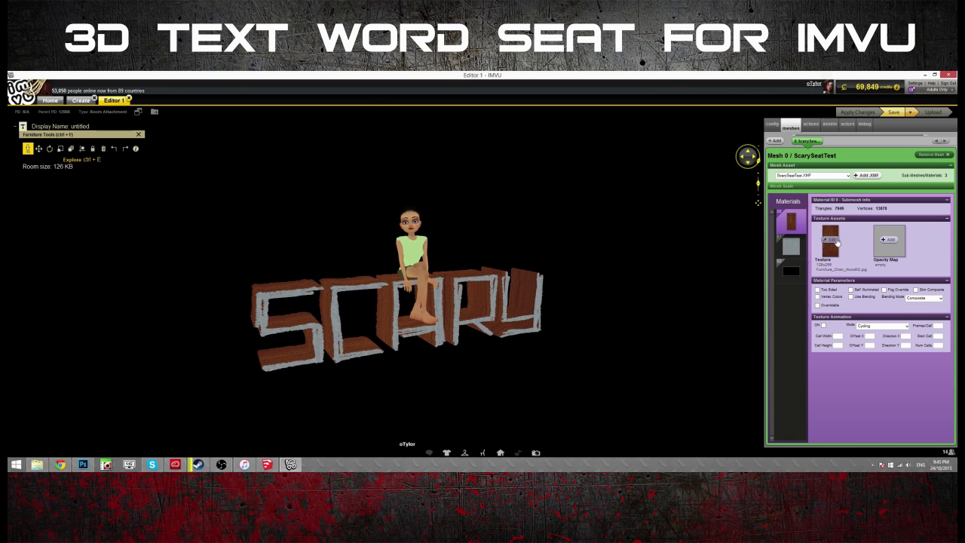
pyautogui.click(832, 240)
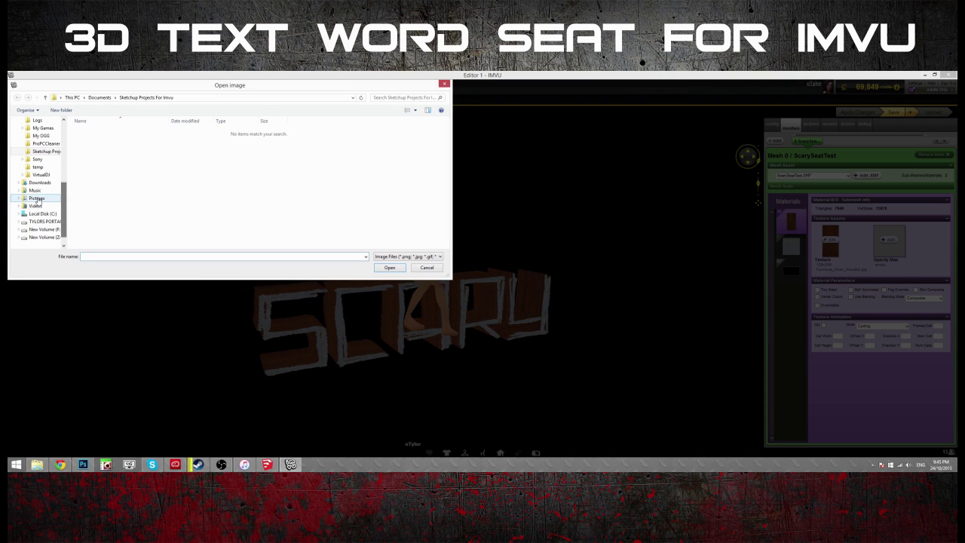
pyautogui.click(37, 199)
pyautogui.doubleClick(259, 191)
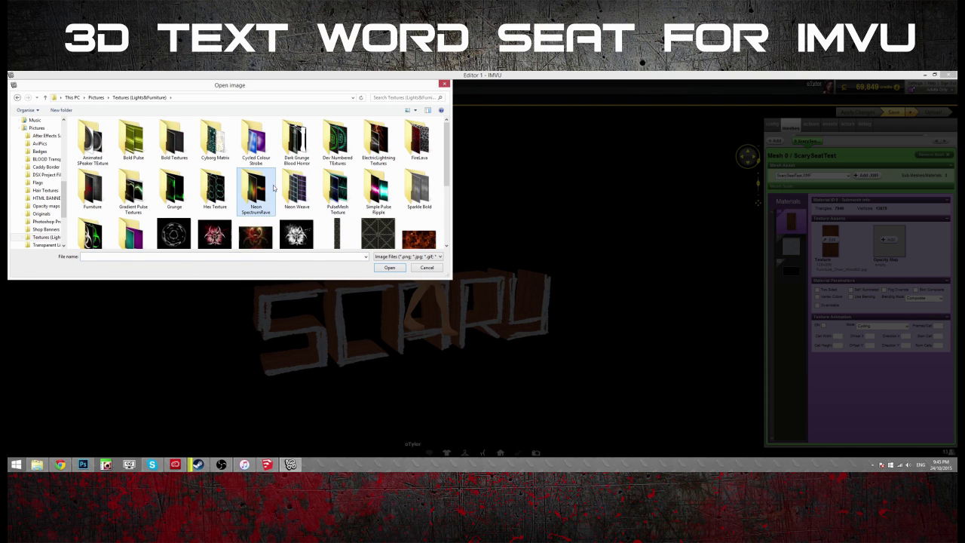
pyautogui.scroll(-5, 314, 166)
pyautogui.scroll(5, 310, 167)
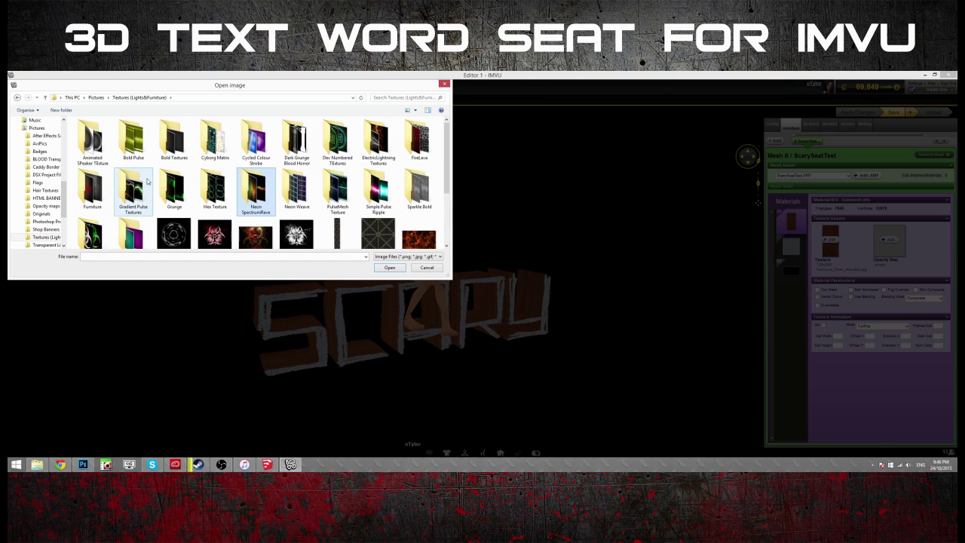
pyautogui.doubleClick(322, 185)
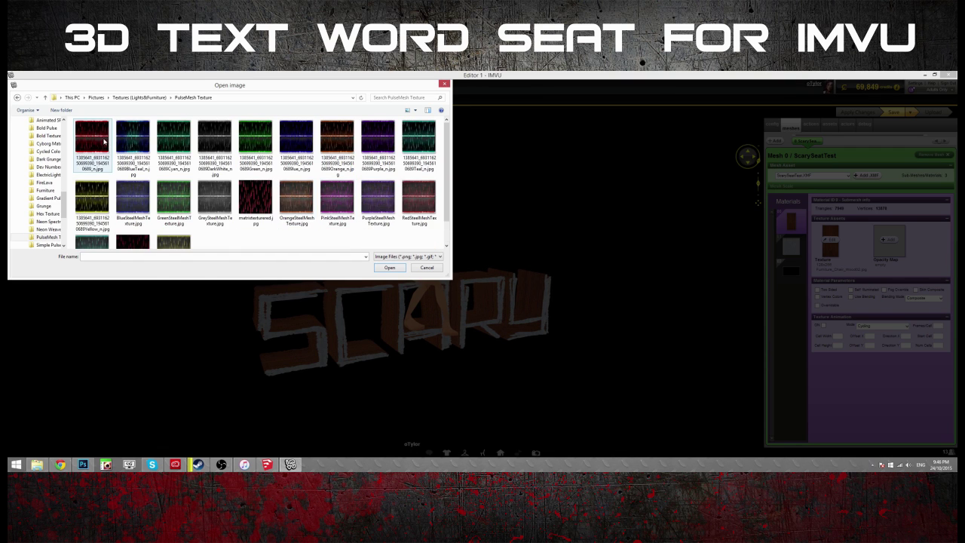
pyautogui.doubleClick(412, 198)
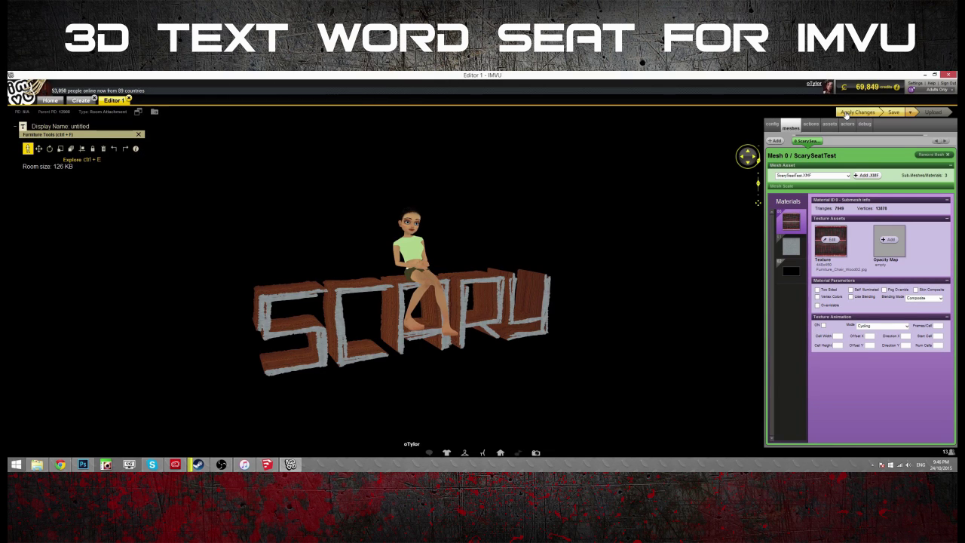
pyautogui.click(851, 112)
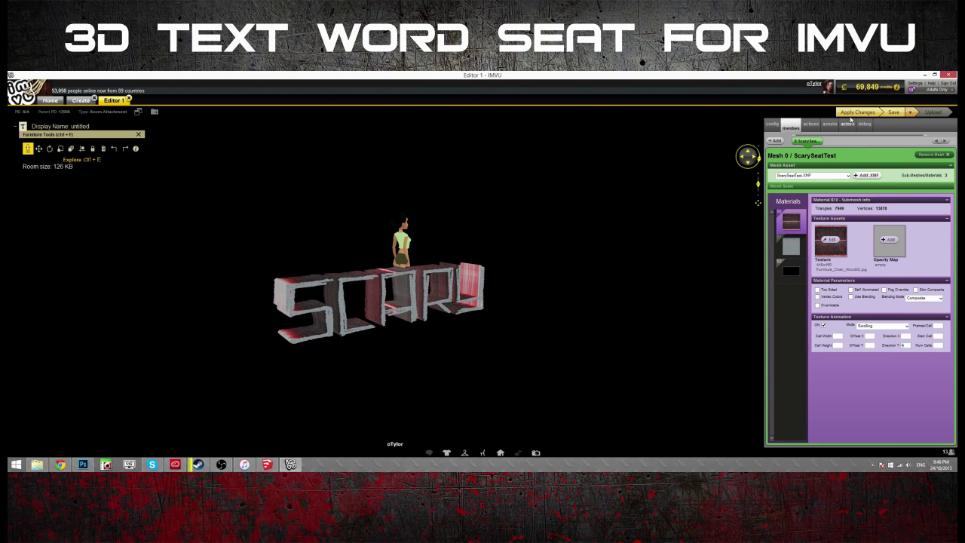
# Seat the avatar on the letter A and view the scrolling red texture on the word up close
pyautogui.scroll(5, 624, 239)
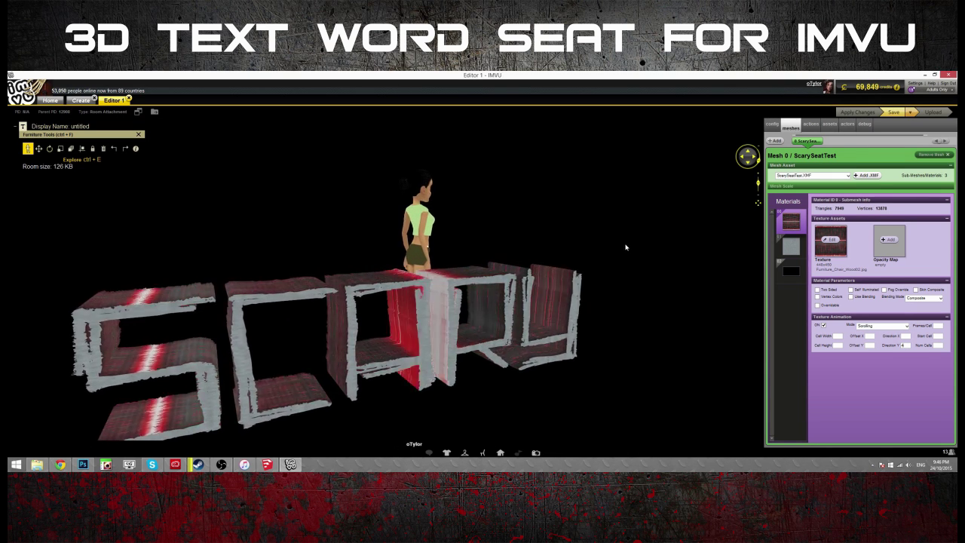
pyautogui.moveTo(625, 247)
pyautogui.mouseDown()
pyautogui.moveTo(637, 247)
pyautogui.moveTo(618, 258)
pyautogui.mouseUp()
pyautogui.click(411, 265)
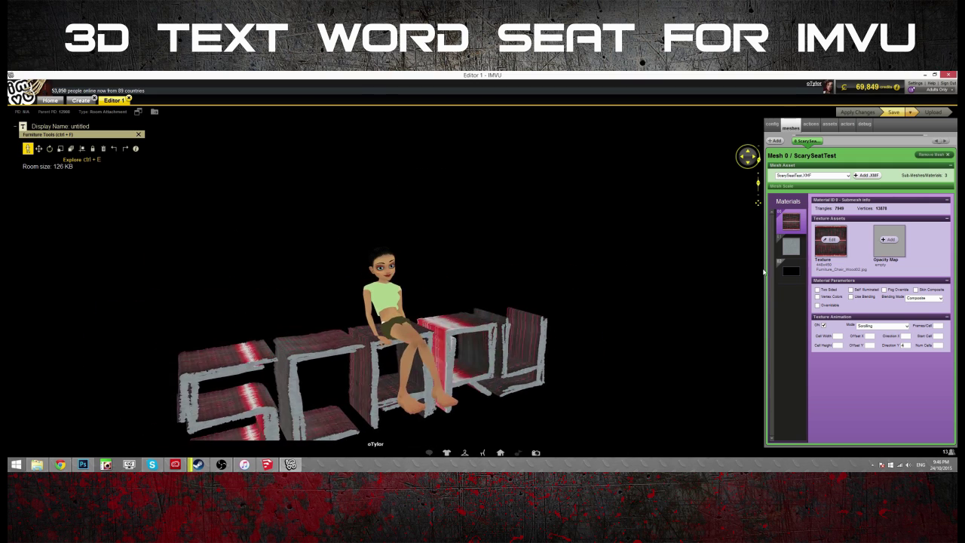
# Replace the grey material's texture with 851577-metal-wallpaper.jpg from the Bold Textures folder and apply the change
pyautogui.click(790, 248)
pyautogui.click(826, 241)
pyautogui.click(96, 97)
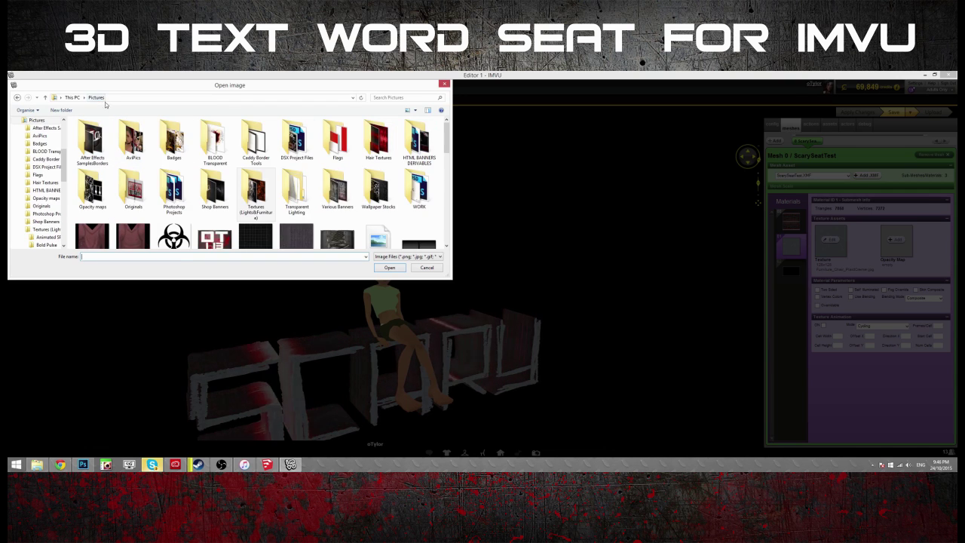
pyautogui.doubleClick(257, 193)
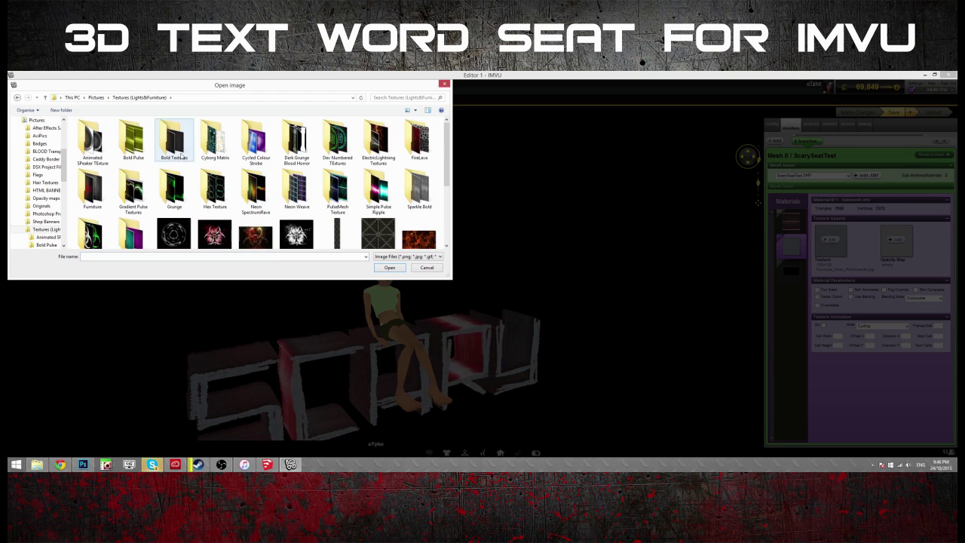
pyautogui.doubleClick(165, 137)
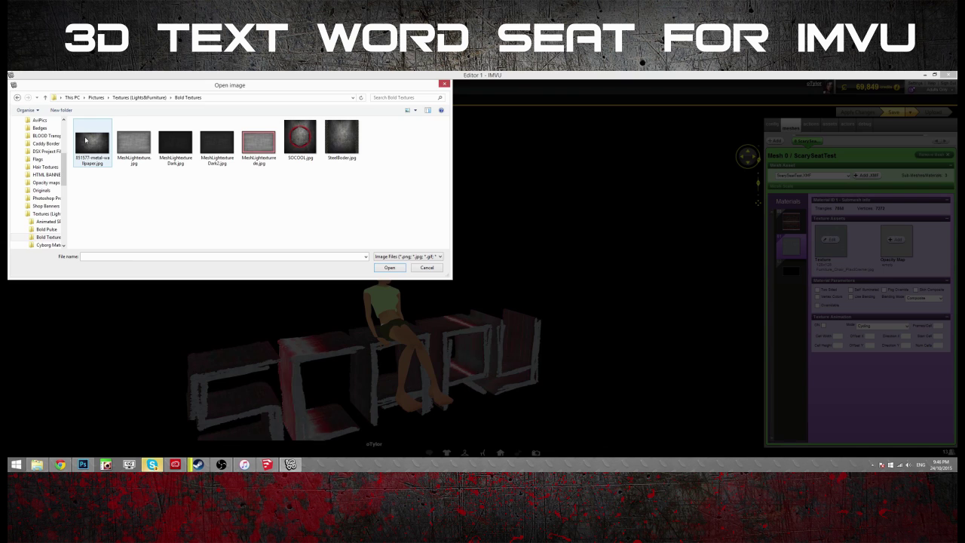
pyautogui.doubleClick(86, 140)
pyautogui.click(855, 113)
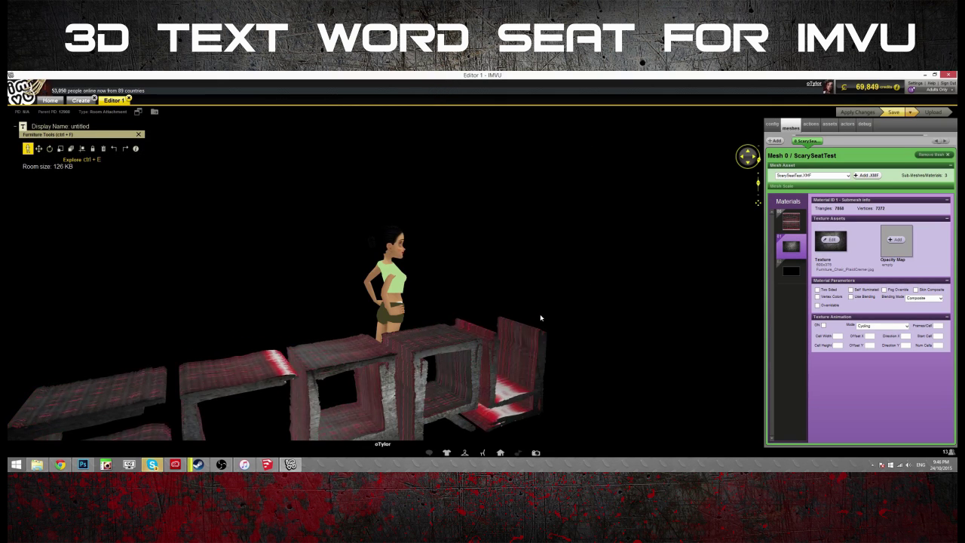
# Examine the metal outline and scrolling red texture on the word seat from the side and front, near and far
pyautogui.moveTo(531, 272); pyautogui.dragTo(509, 273)
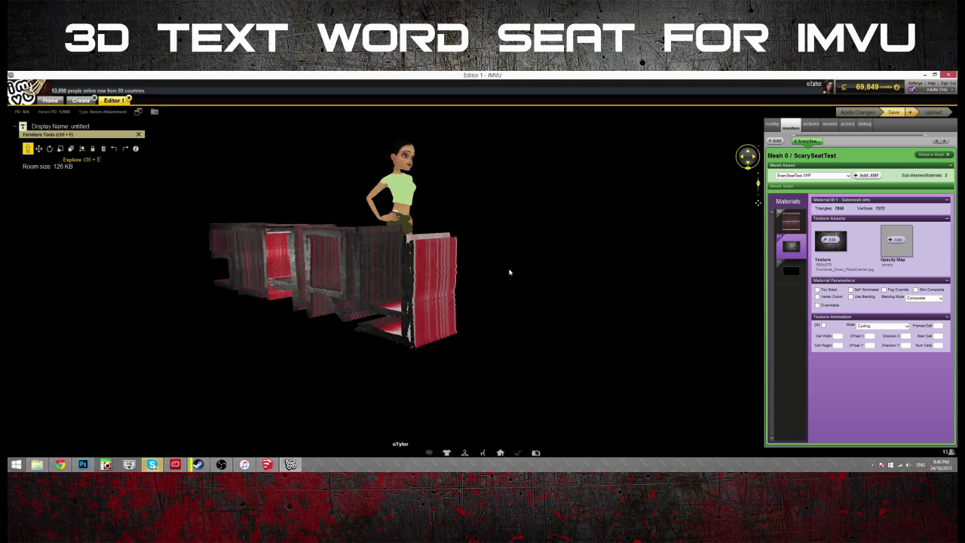
pyautogui.scroll(6, 509, 271)
pyautogui.moveTo(508, 266); pyautogui.dragTo(407, 347)
pyautogui.scroll(5, 555, 372)
pyautogui.scroll(-5, 538, 336)
pyautogui.scroll(5, 491, 347)
pyautogui.scroll(5, 404, 346)
pyautogui.scroll(-5, 419, 340)
pyautogui.scroll(-5, 392, 347)
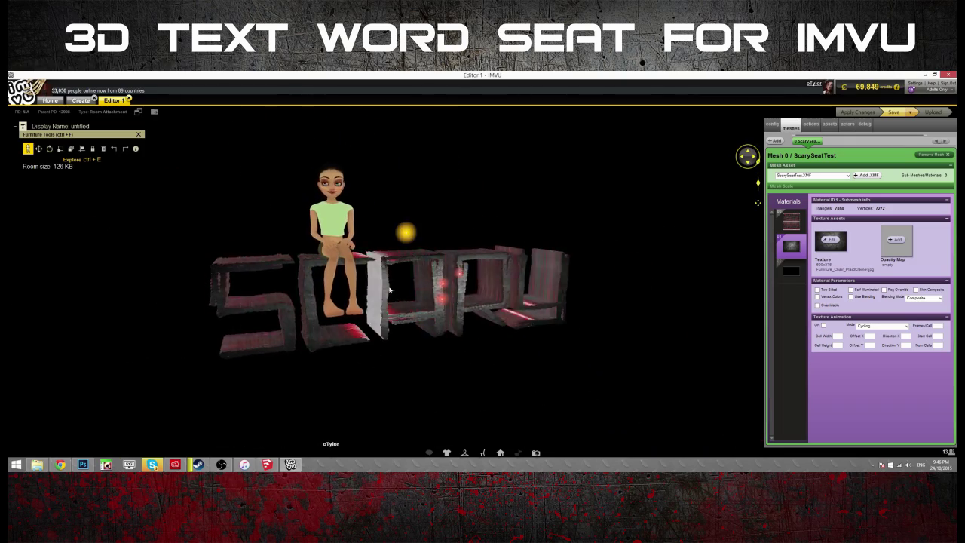
# Move the avatar from the letter C to the seat on the letter A and view the whole word from the front
pyautogui.click(406, 234)
pyautogui.moveTo(407, 307); pyautogui.dragTo(291, 291)
pyautogui.scroll(-4, 335, 290)
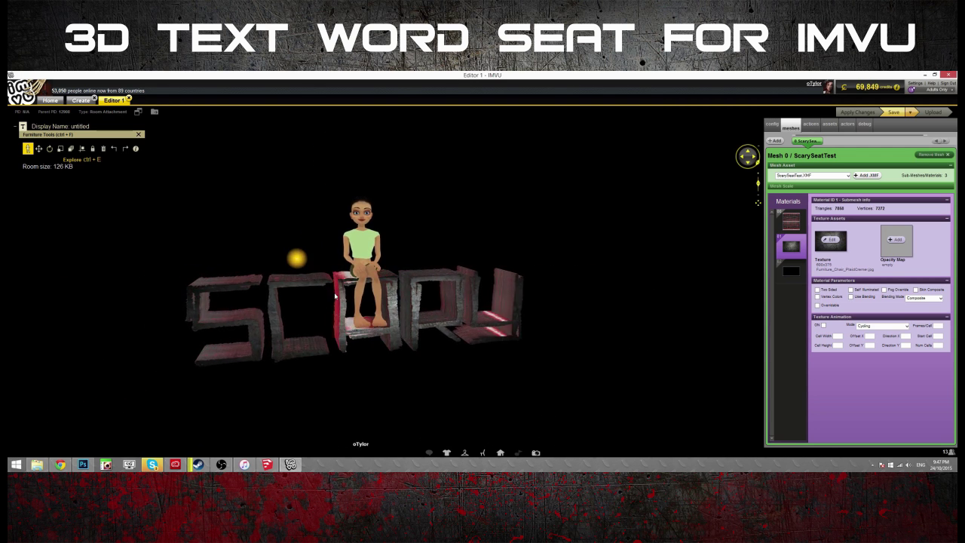